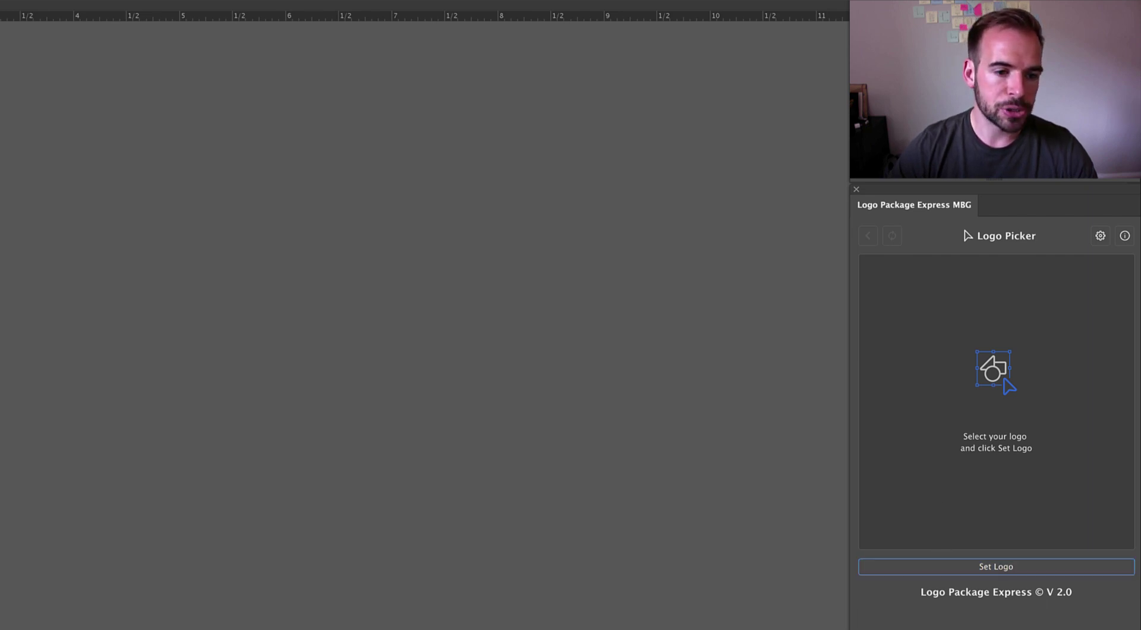
Set the selected full LEAF logo as the Logo in Logo Package Express's Logo Picker
click(979, 567)
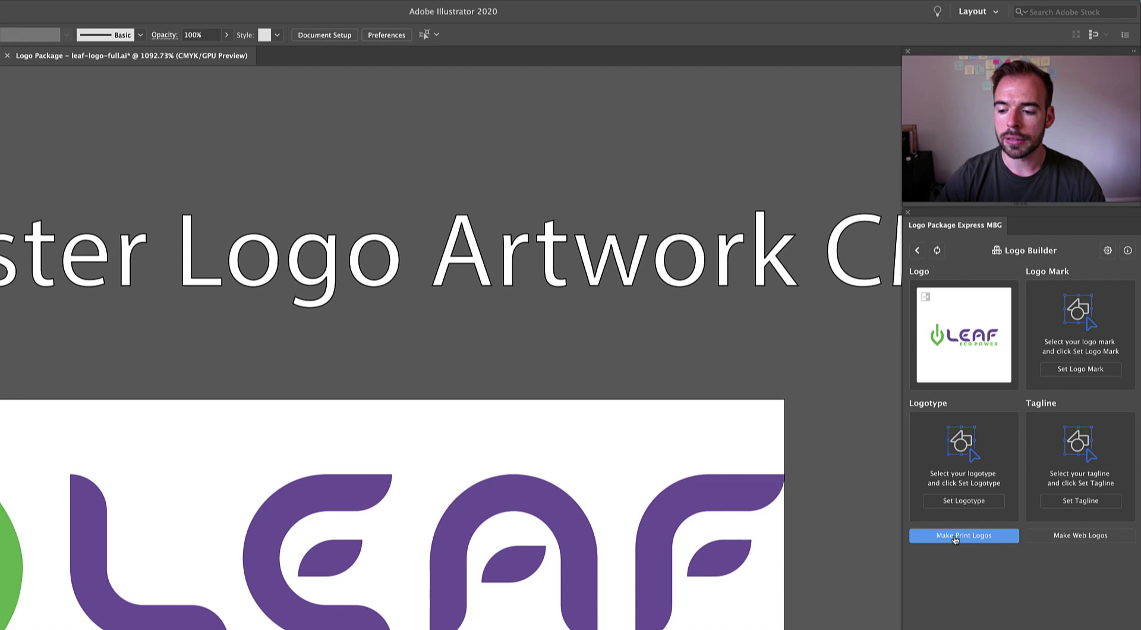
Generate the LEAF print logos: full color, one color, reverse, grayscale and inverted
click(987, 538)
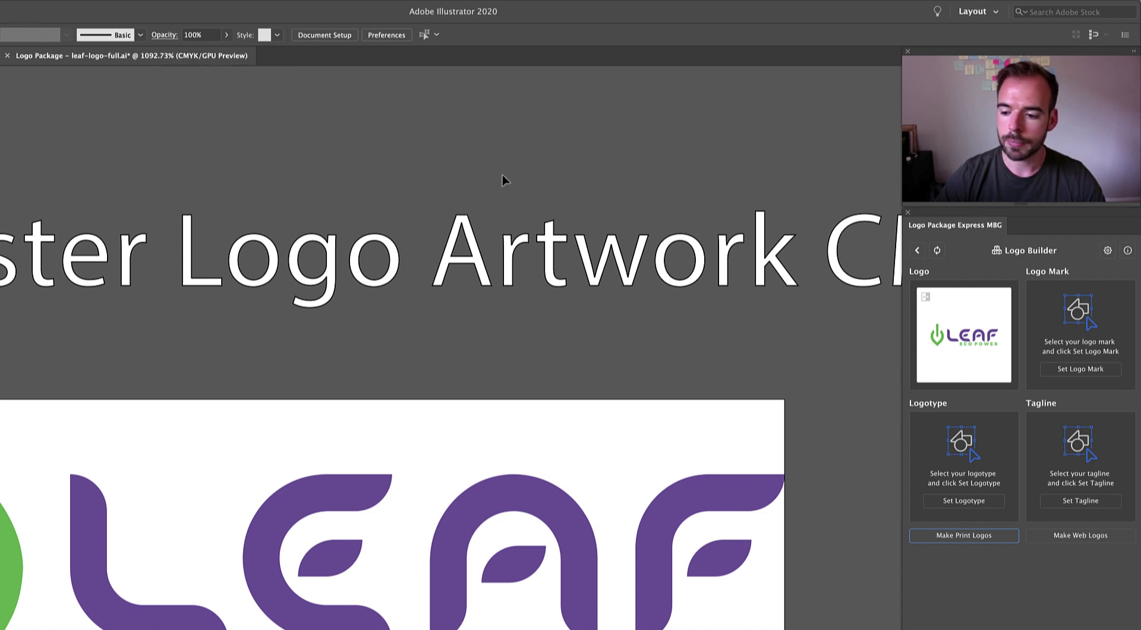
click(939, 541)
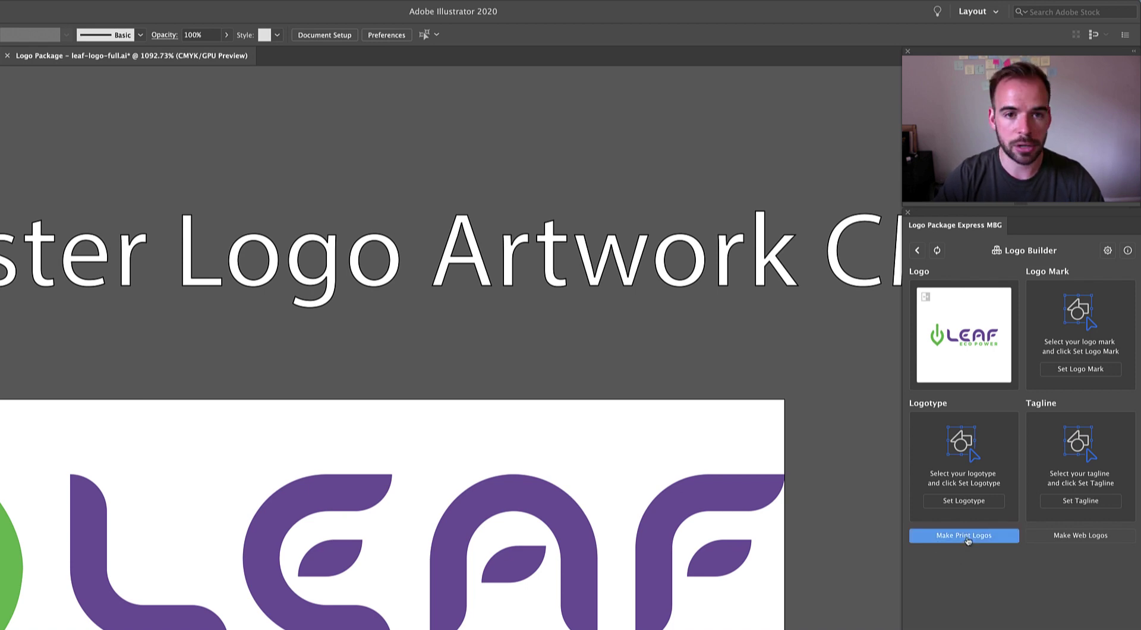
click(967, 536)
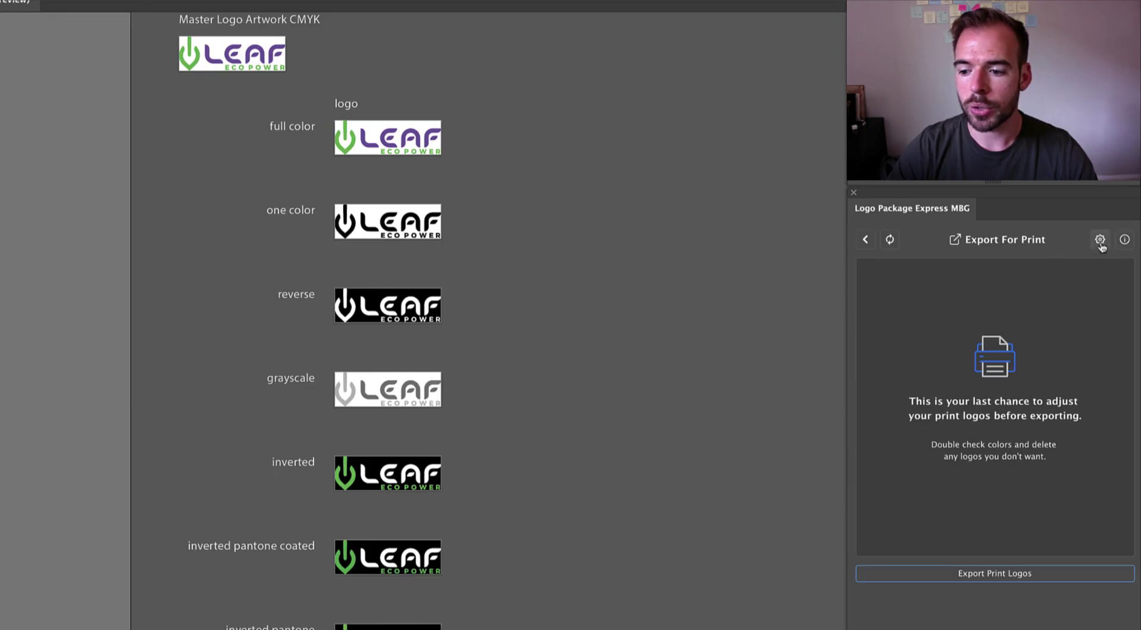
Open the Export For Print settings showing web widths 300 pt, 900 px, 1200 px and print width 300 px
click(1107, 251)
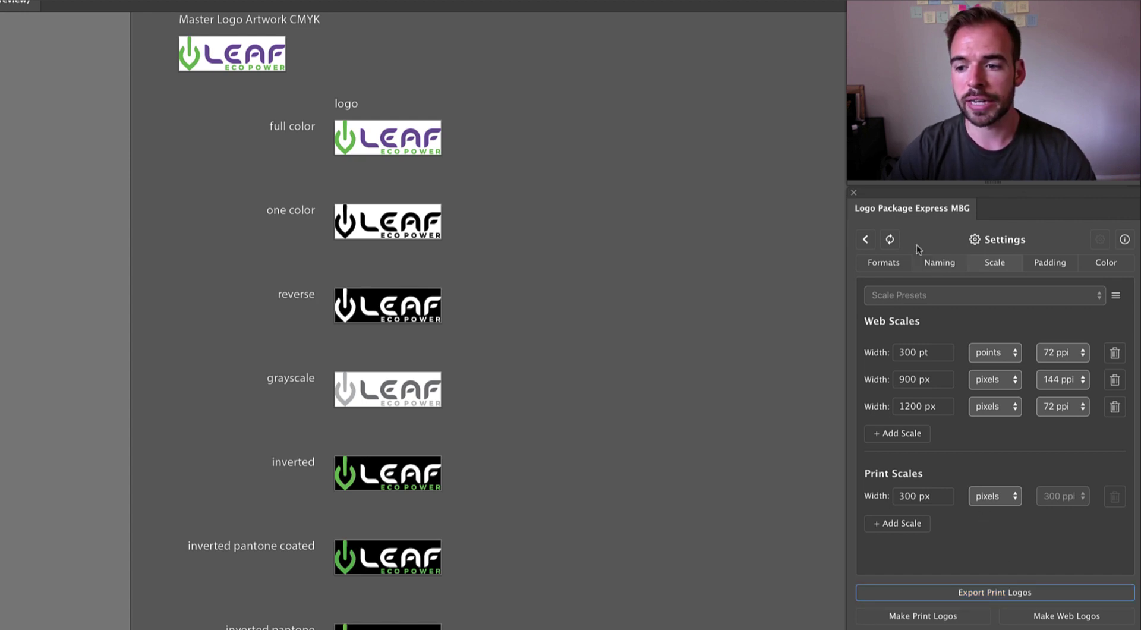
click(866, 240)
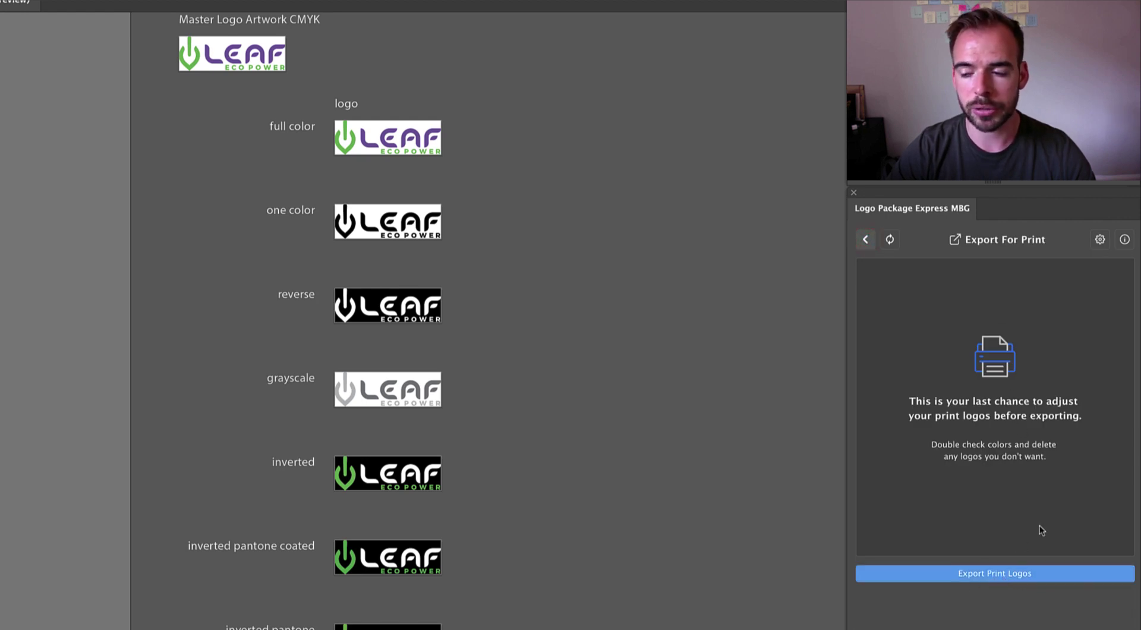
click(1099, 241)
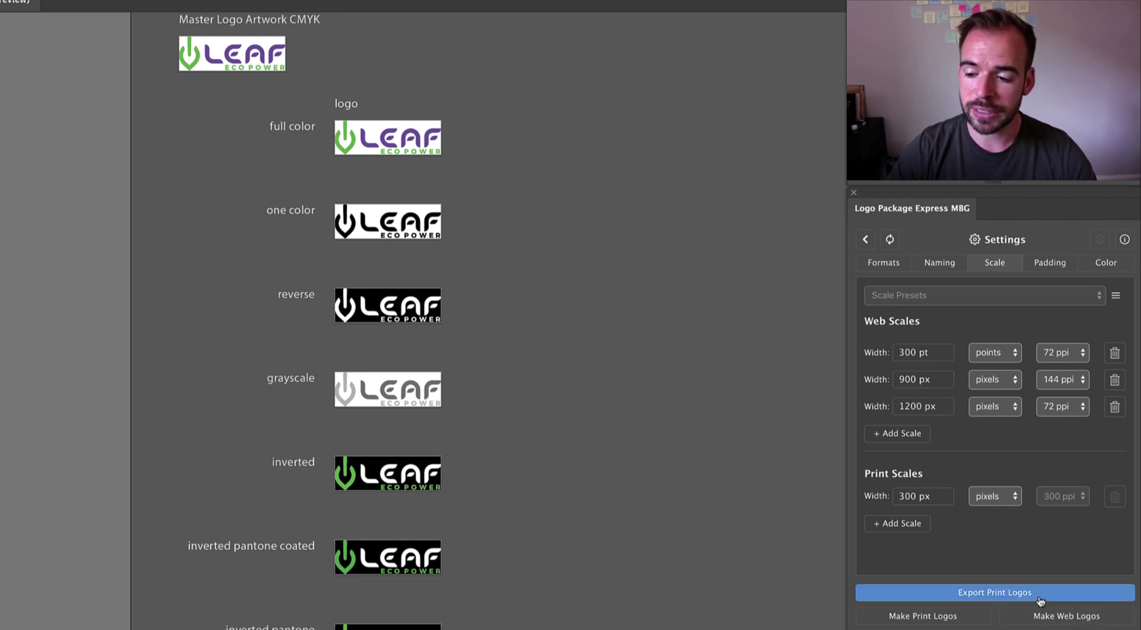
click(1010, 594)
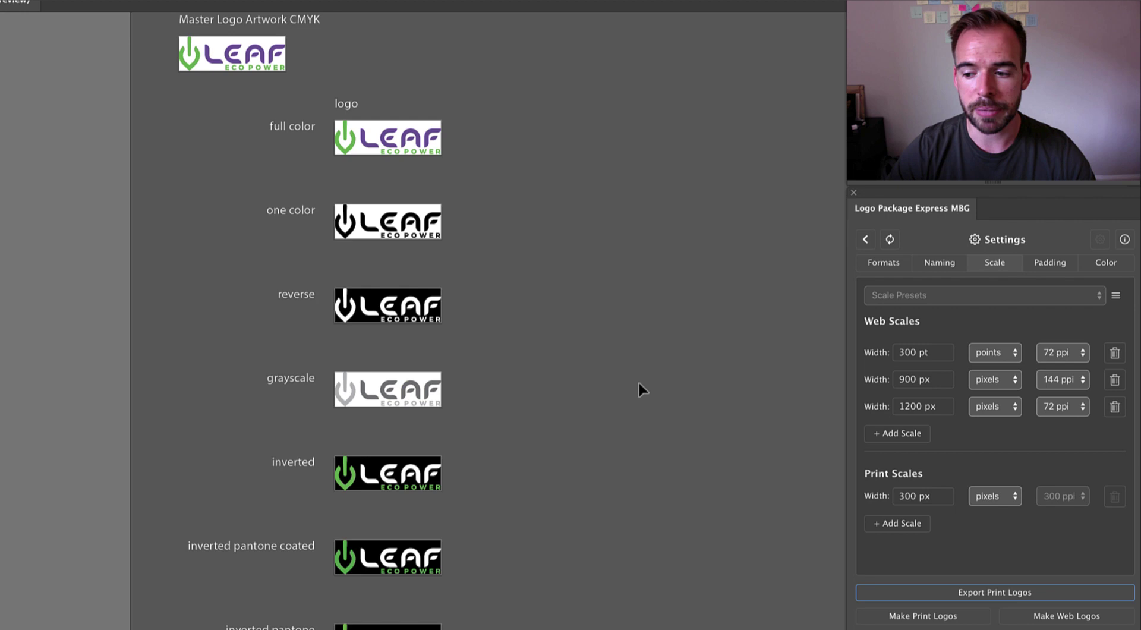
click(1009, 595)
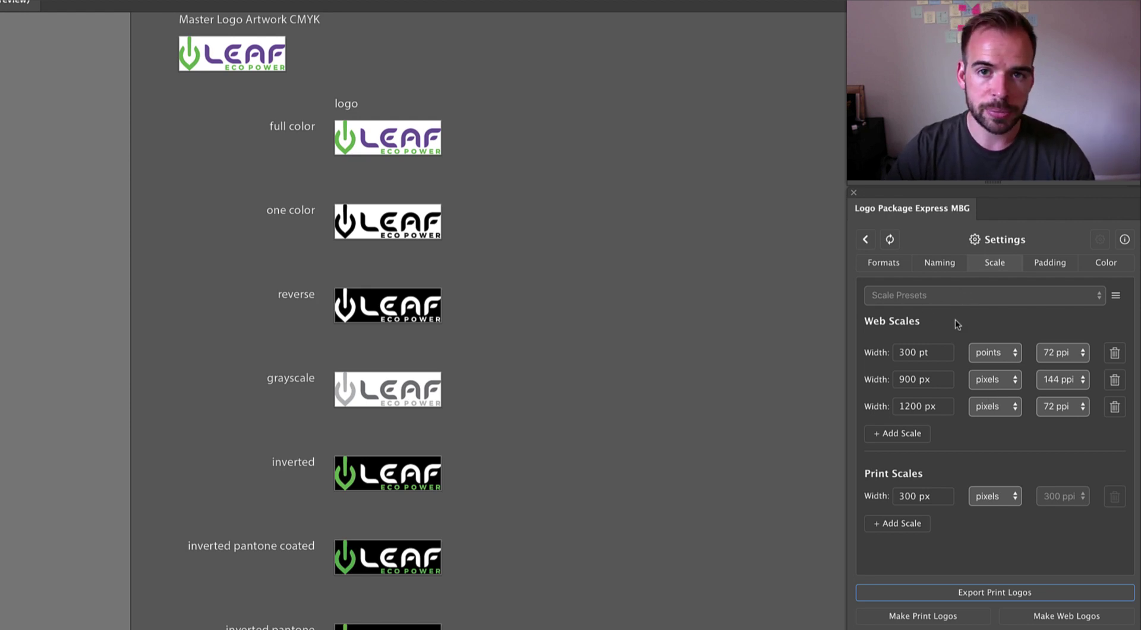
Set File Naming to Capitalize and Spaces so files read 'File Name Example.pdf'
click(940, 262)
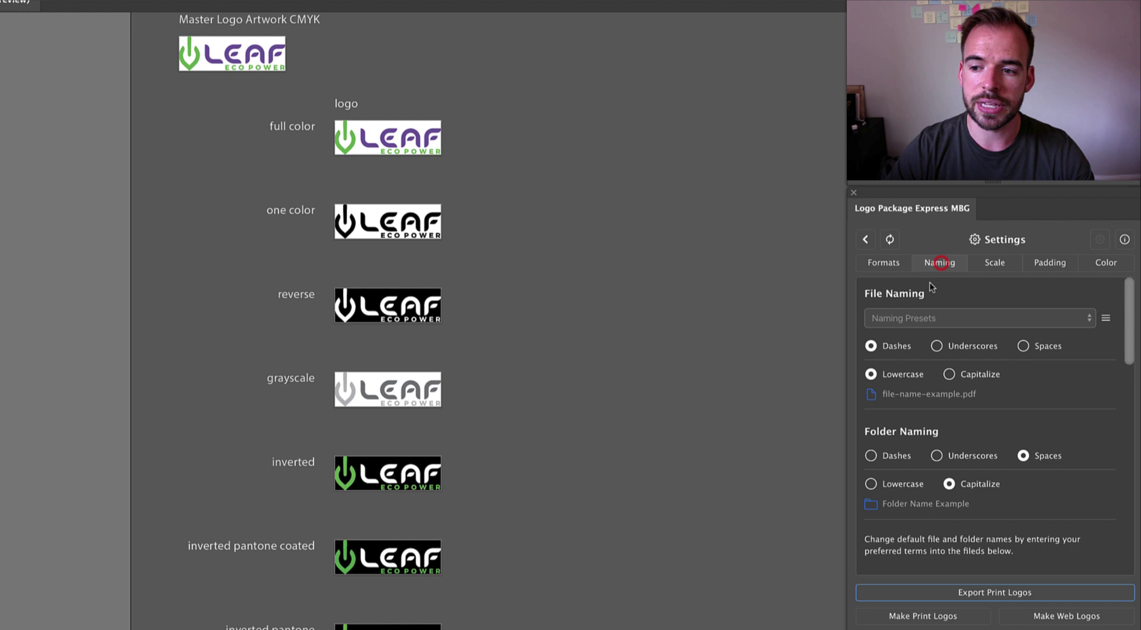
click(996, 265)
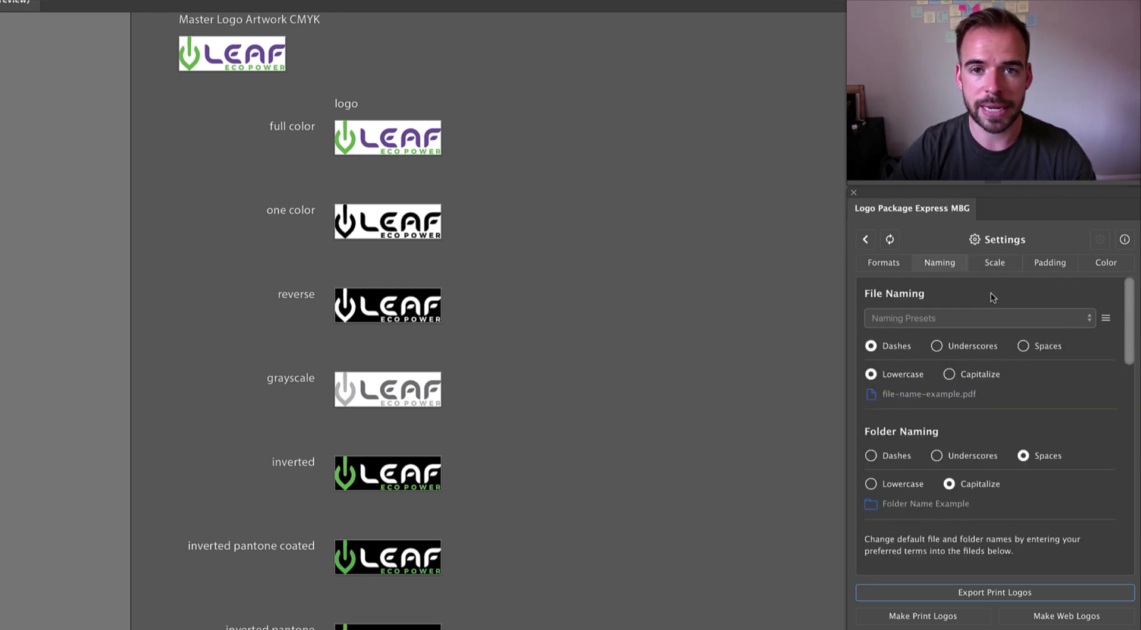
click(950, 376)
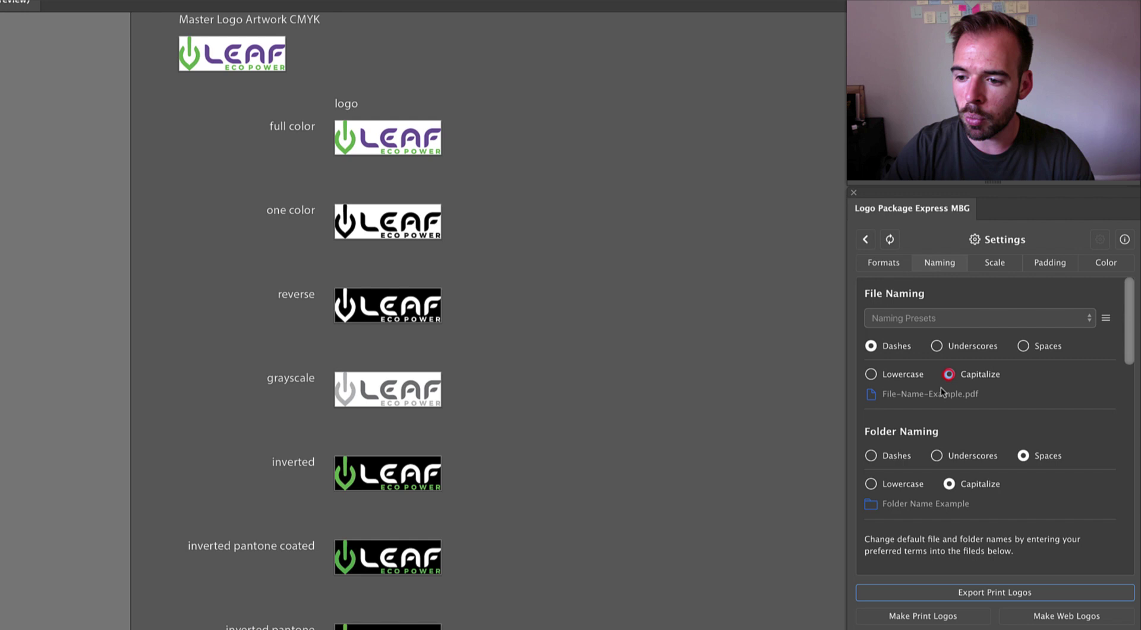
click(1023, 347)
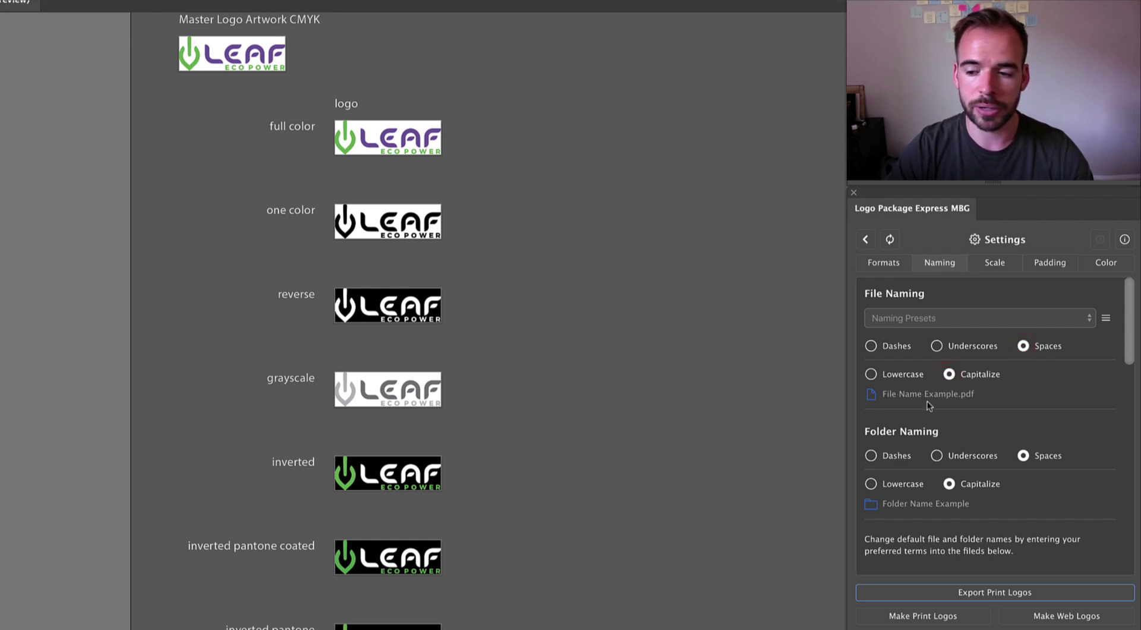
scroll(933, 400, down, 5)
Remove 'plus' from the with connector naming term
scroll(941, 395, down, 3)
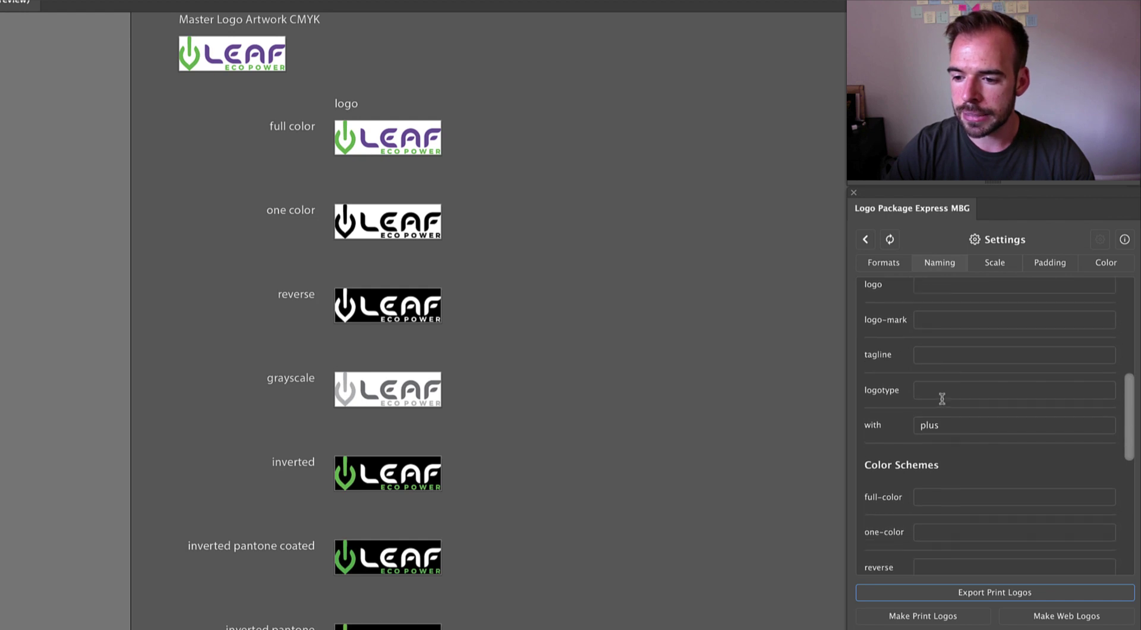
click(948, 359)
key(ctrl+a)
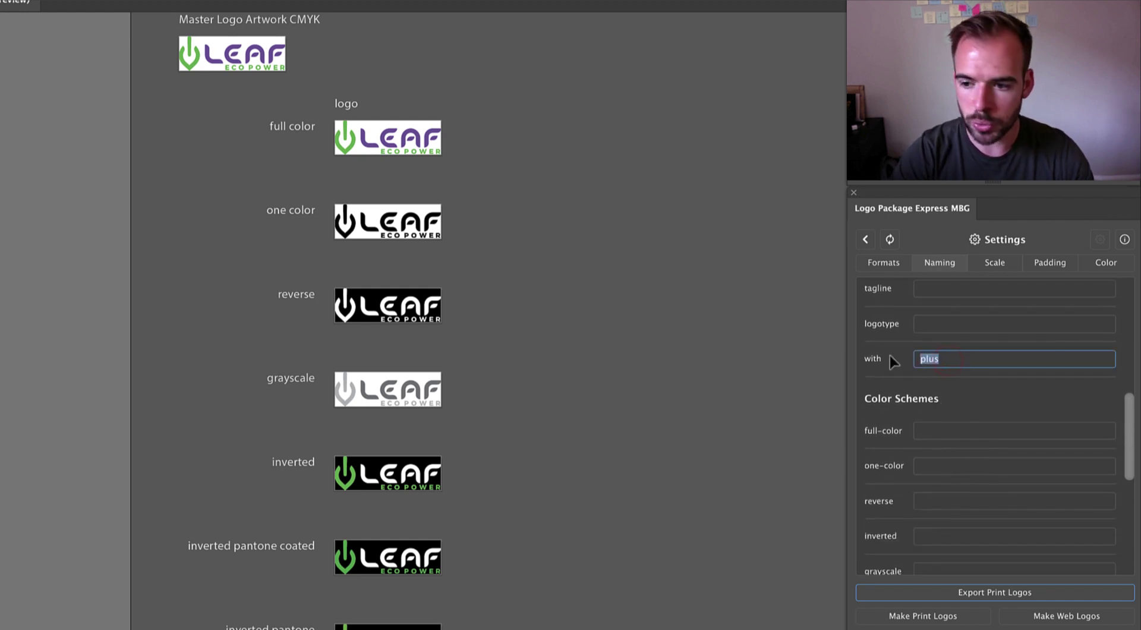
key(BackSpace)
key(Tab)
Name the logo component 'emblem' and the logo-mark component 'symbol'
scroll(969, 367, up, 5)
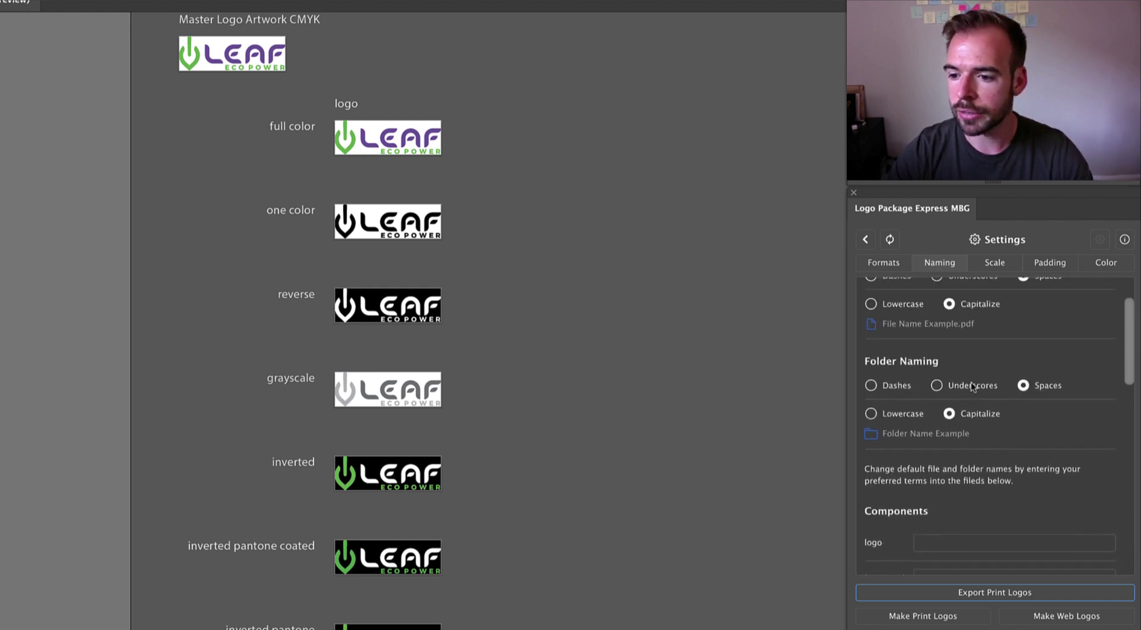
scroll(973, 399, down, 2)
click(941, 402)
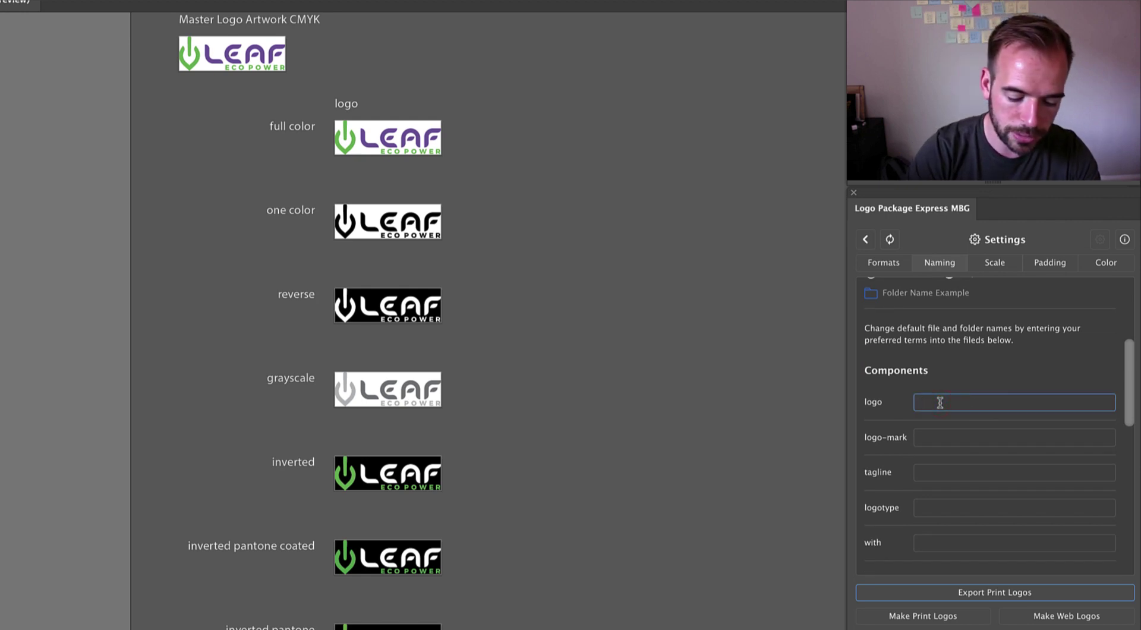
text(emblem)
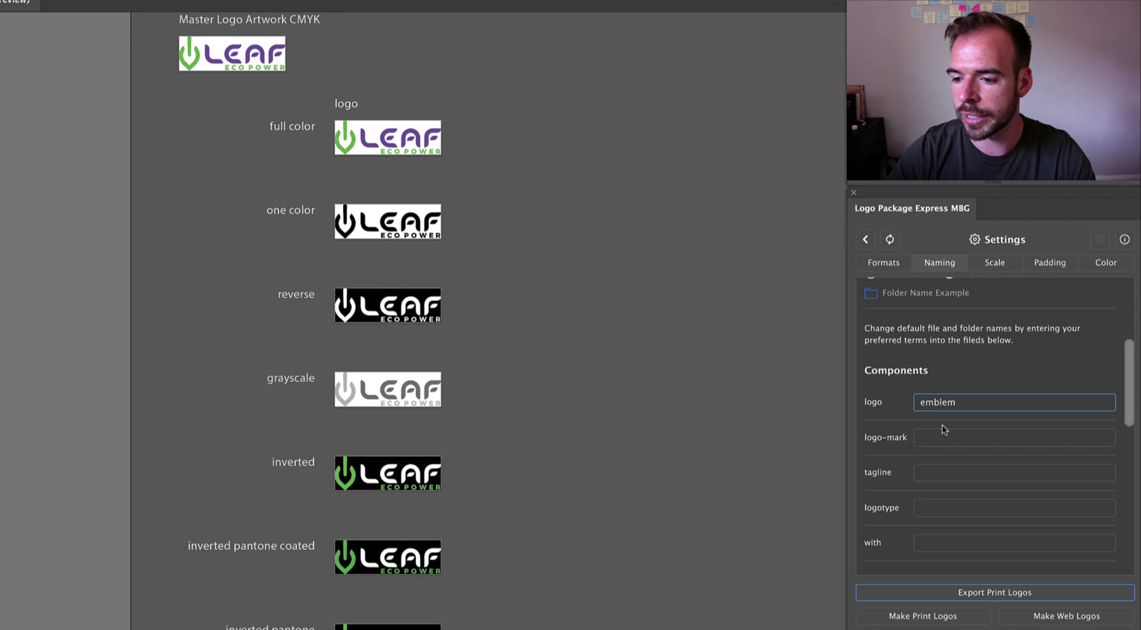
click(941, 438)
text(symbol)
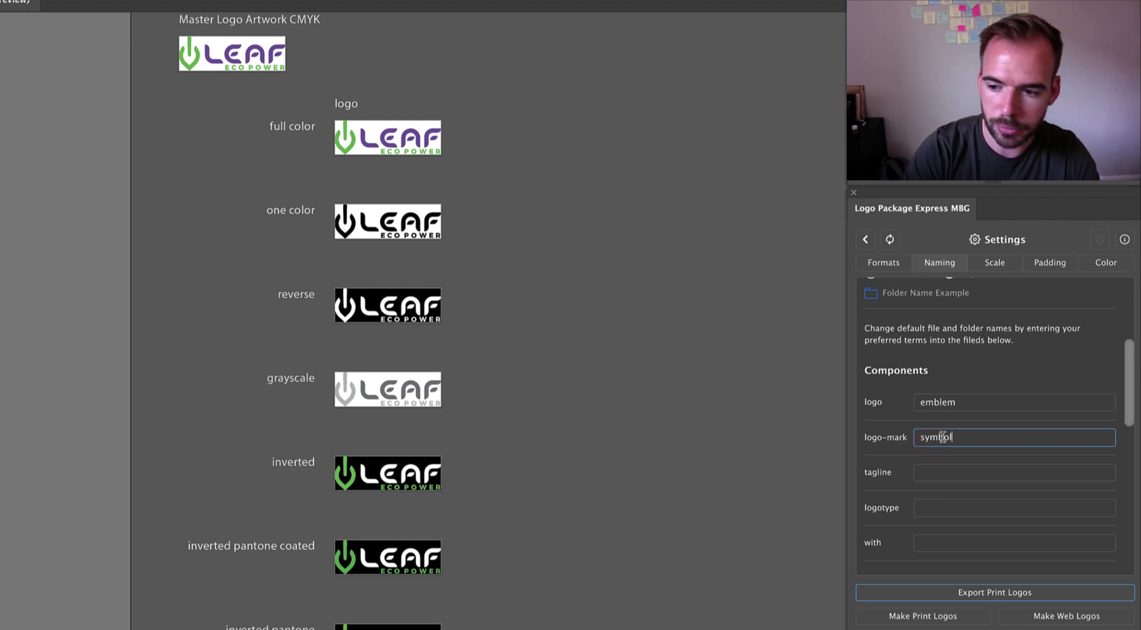
key(Tab)
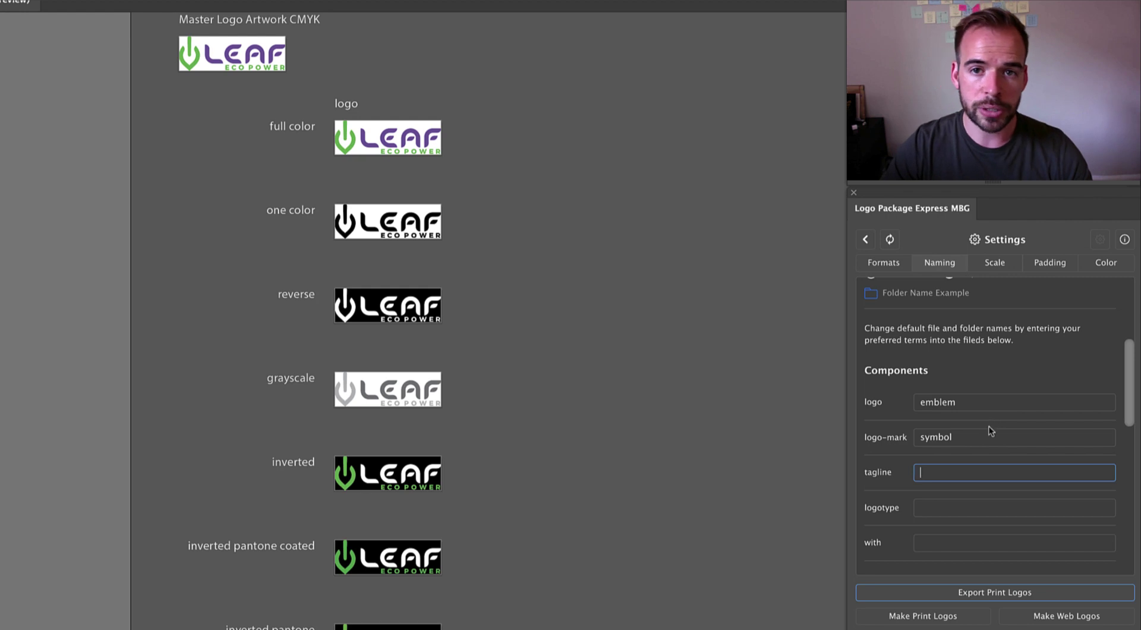
scroll(990, 431, up, 4)
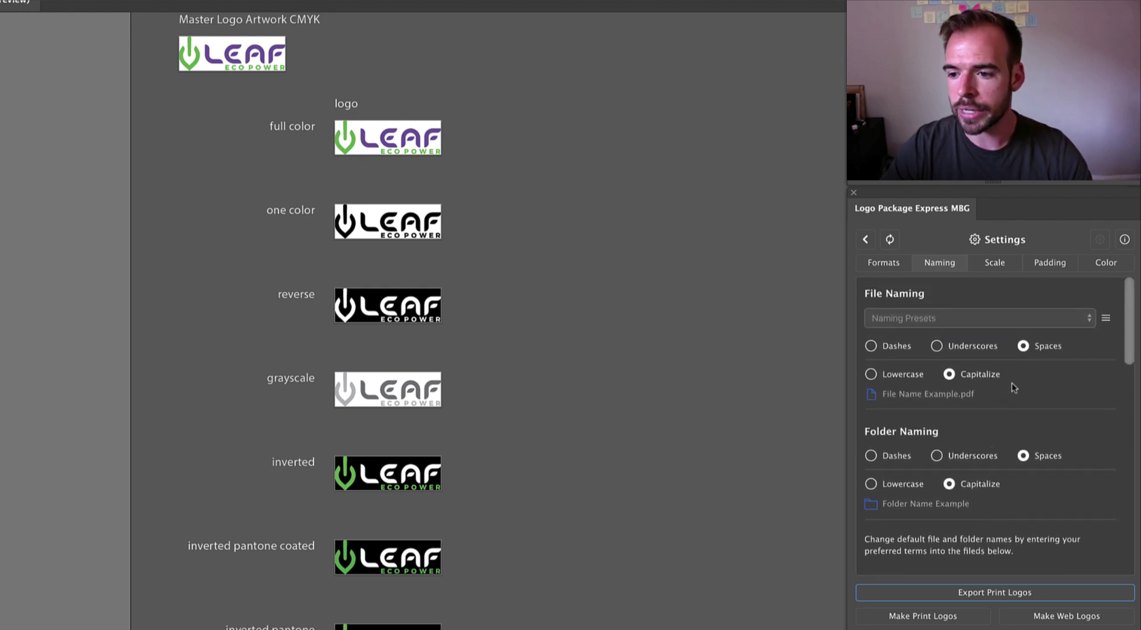
Create a naming preset called 'Standard Export' holding the Capitalize and Spaces settings
click(1106, 318)
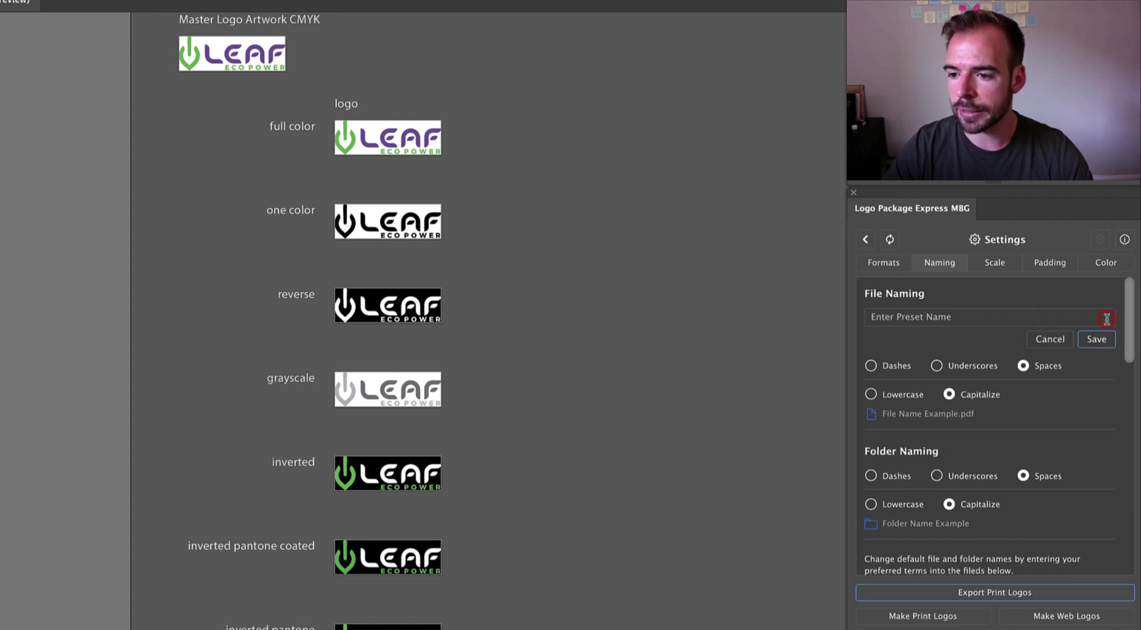
click(977, 319)
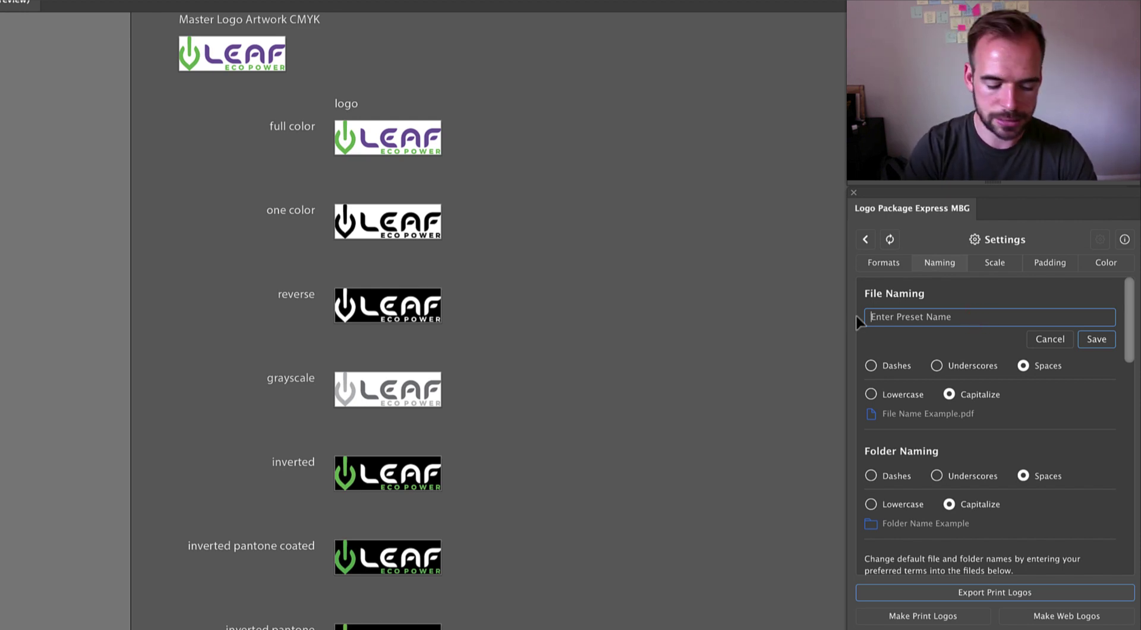
text(Standard Export)
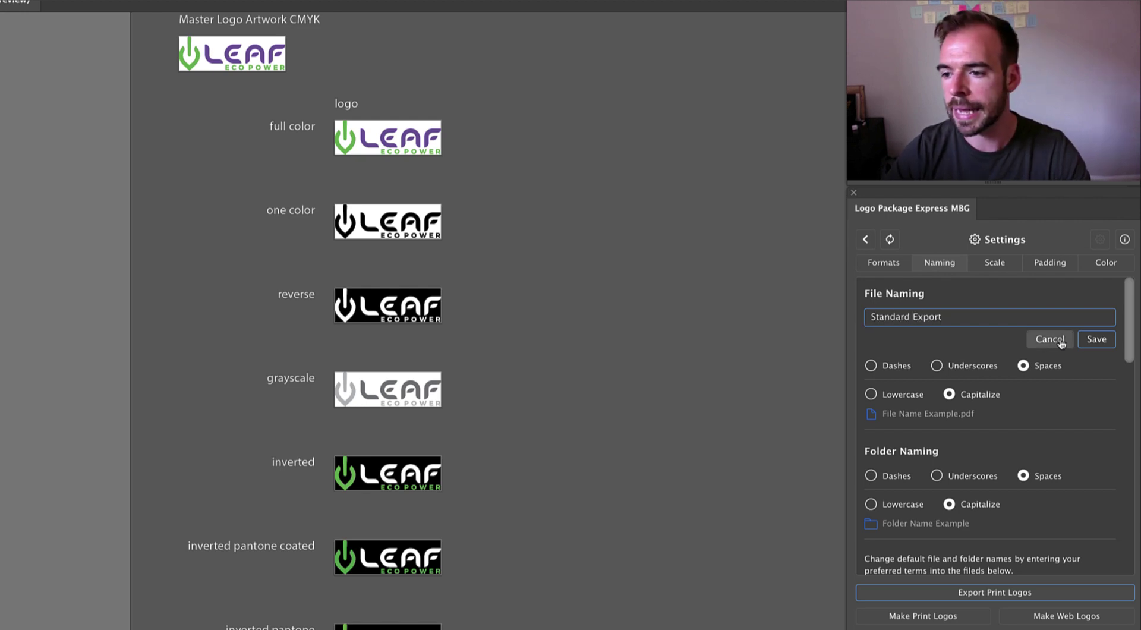
click(1096, 339)
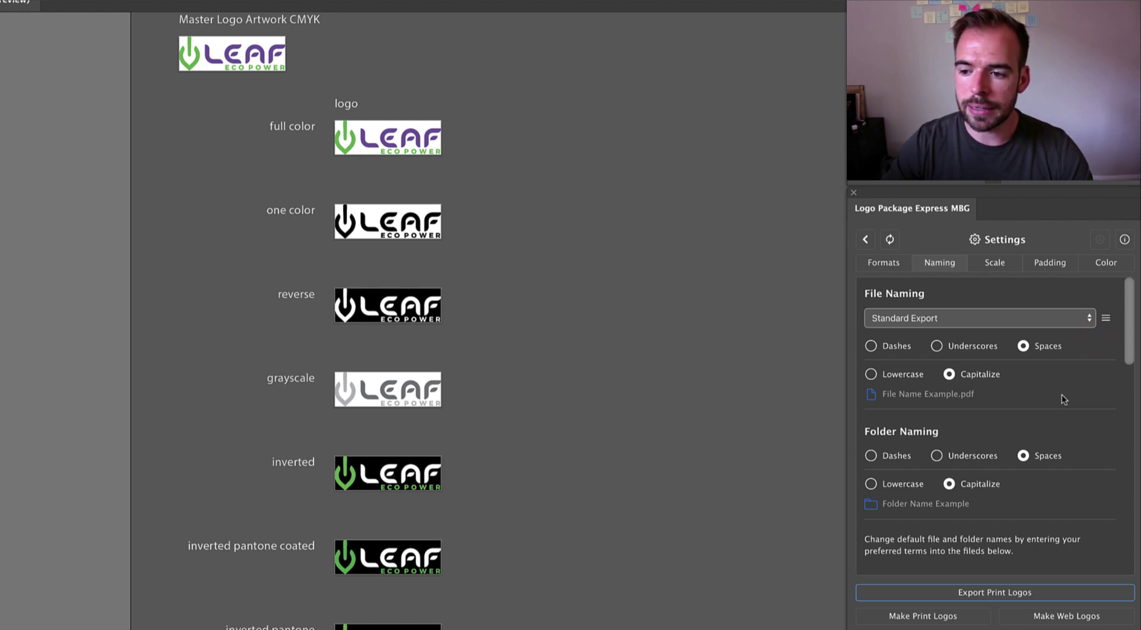
Switch file naming to Lowercase and Dashes and update the Standard Export preset with it
click(872, 374)
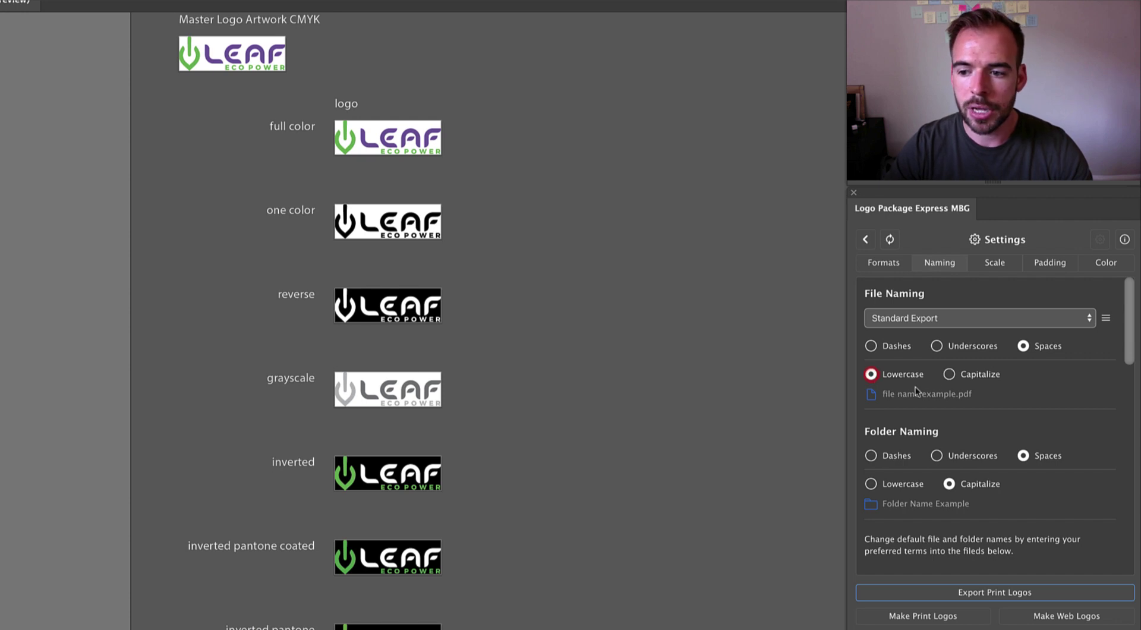
click(872, 347)
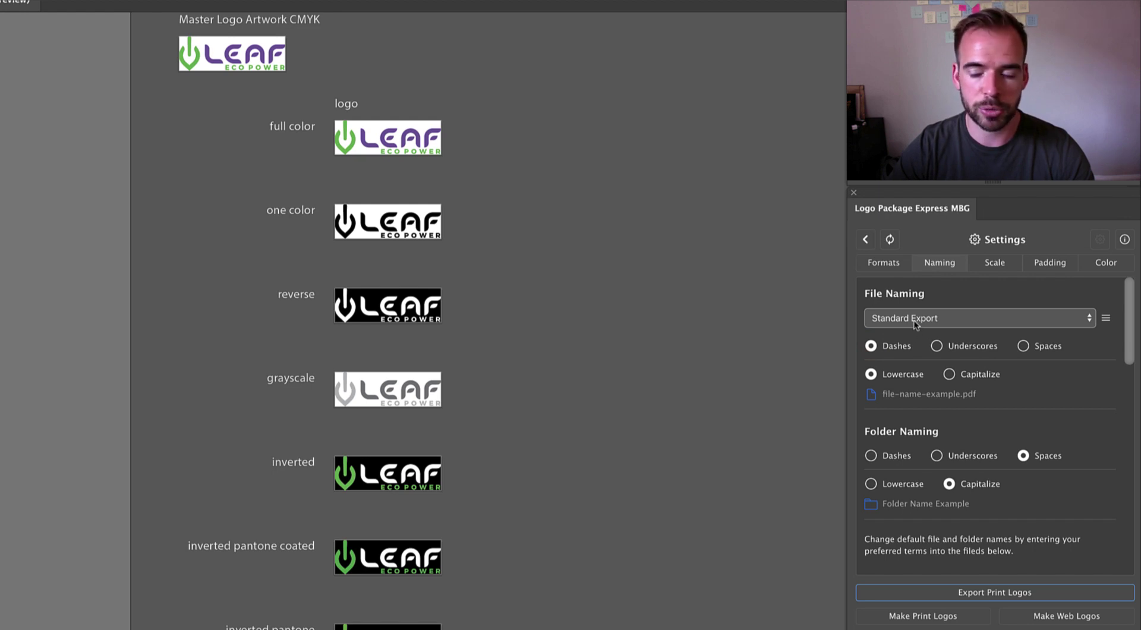
click(1108, 321)
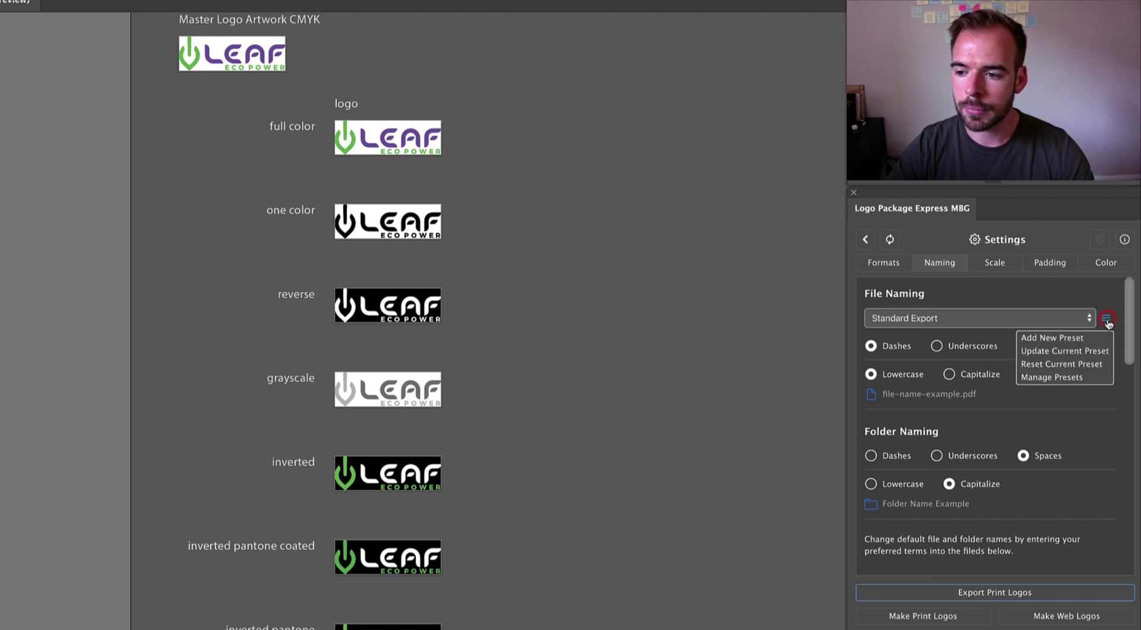
click(1064, 352)
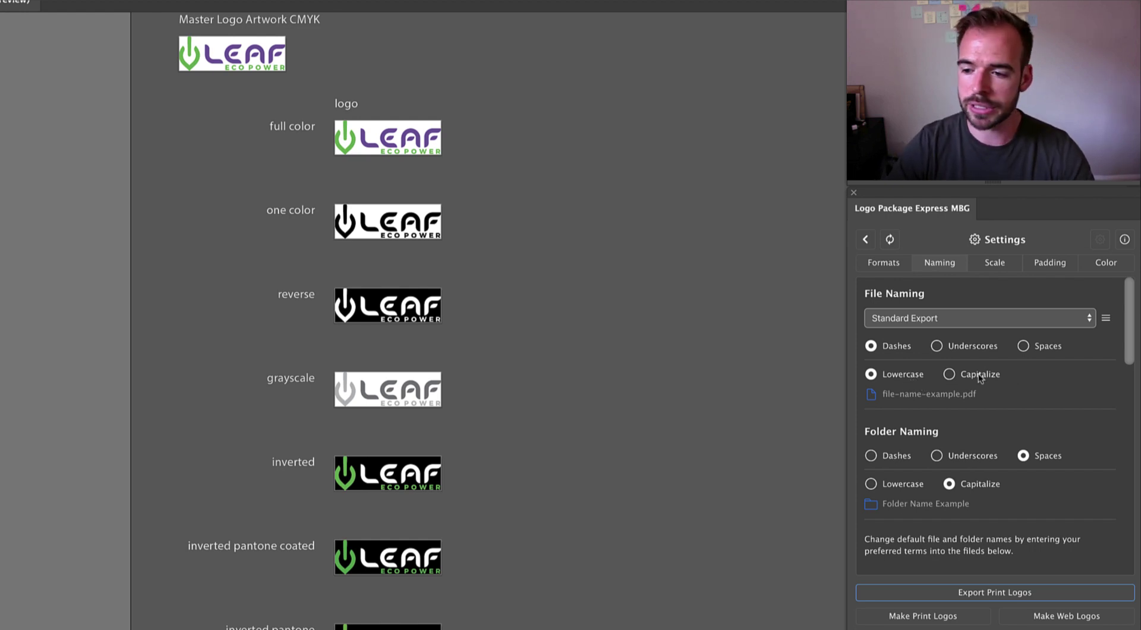
click(949, 374)
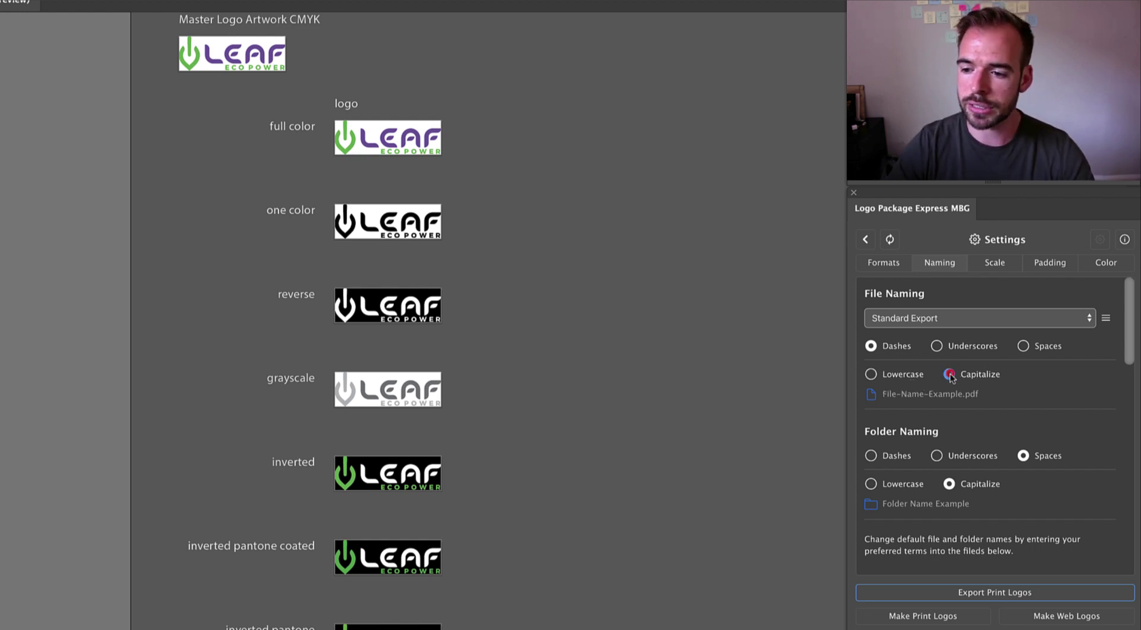
click(1106, 319)
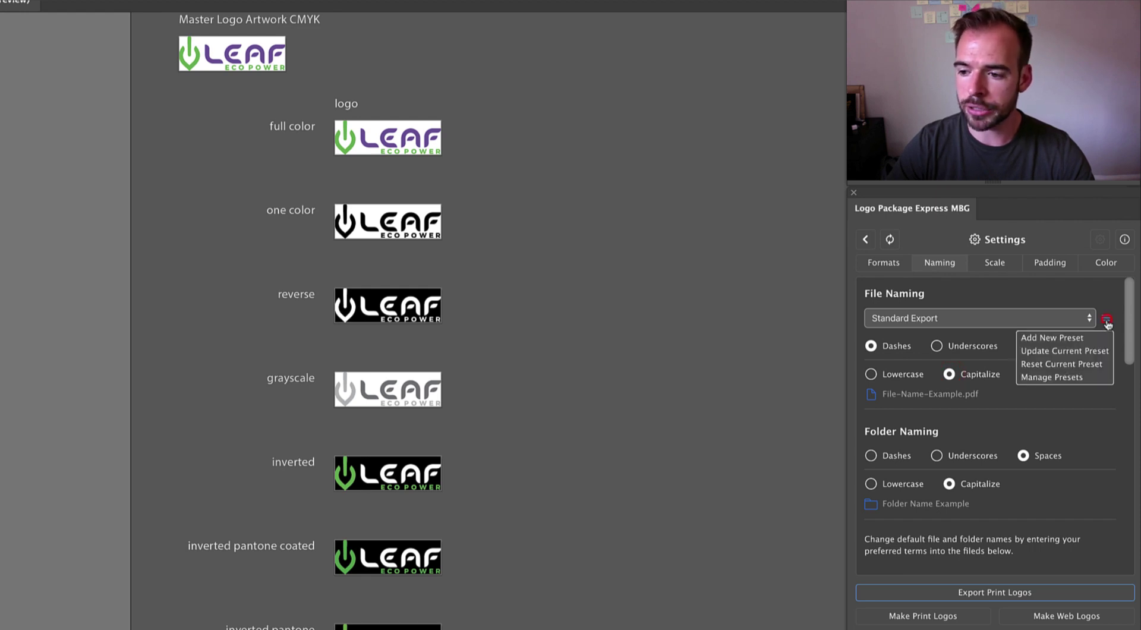
click(1078, 369)
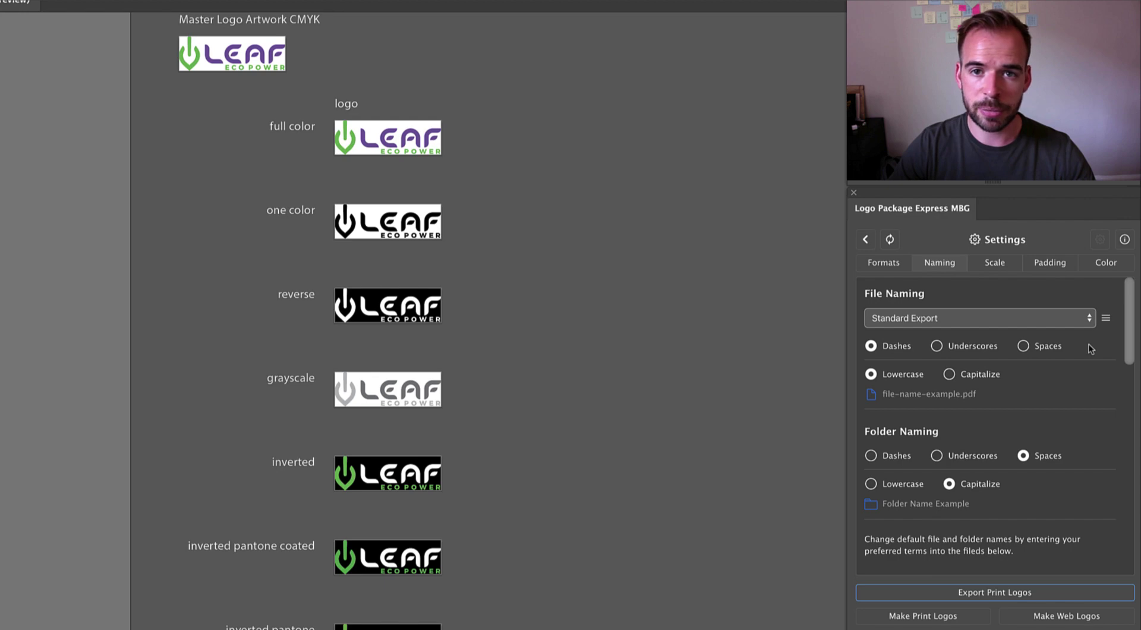
Change the tagline naming term to 'stapline'
scroll(1092, 348, down, 6)
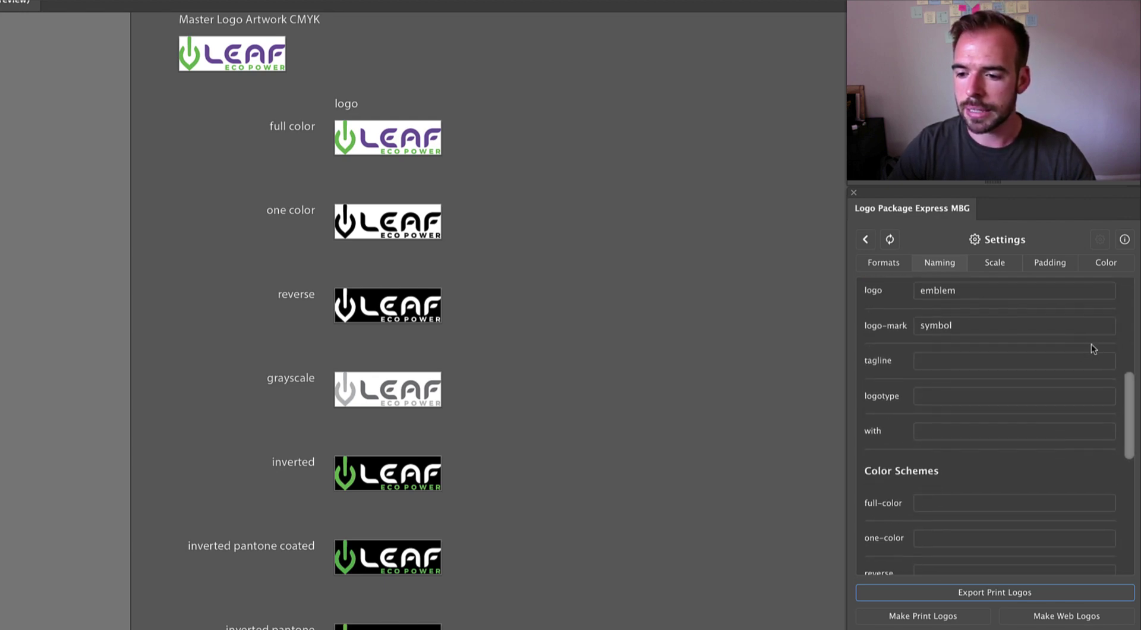
click(933, 367)
text(s)
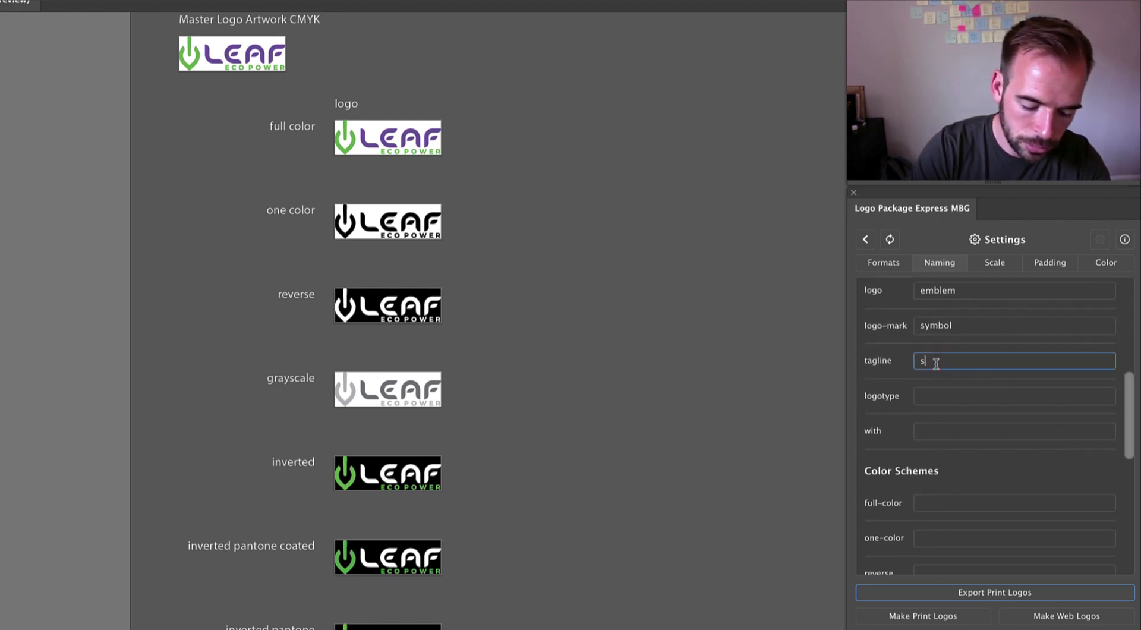
text(tapline)
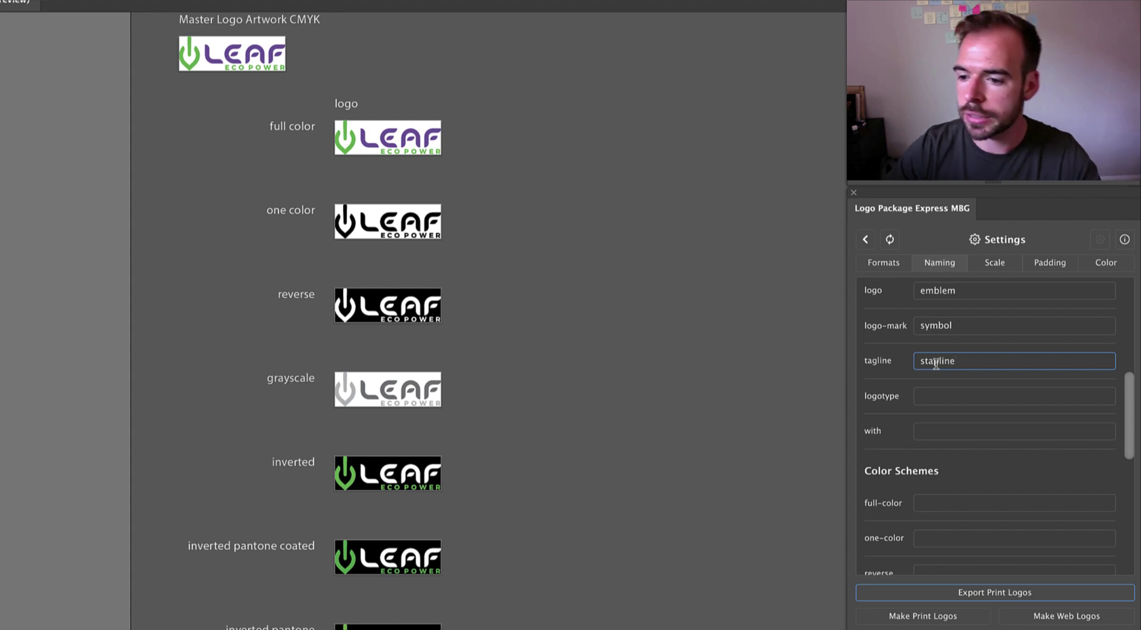
Save these naming settings as a new preset named 'Alternate Export'
scroll(1121, 368, up, 6)
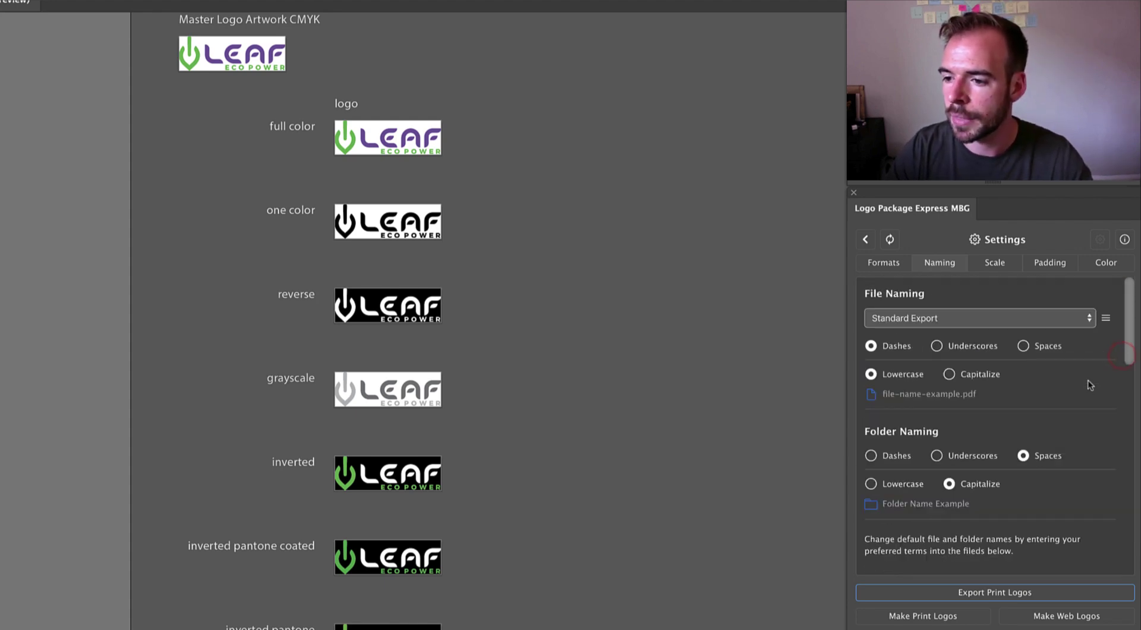
click(1106, 321)
click(1050, 337)
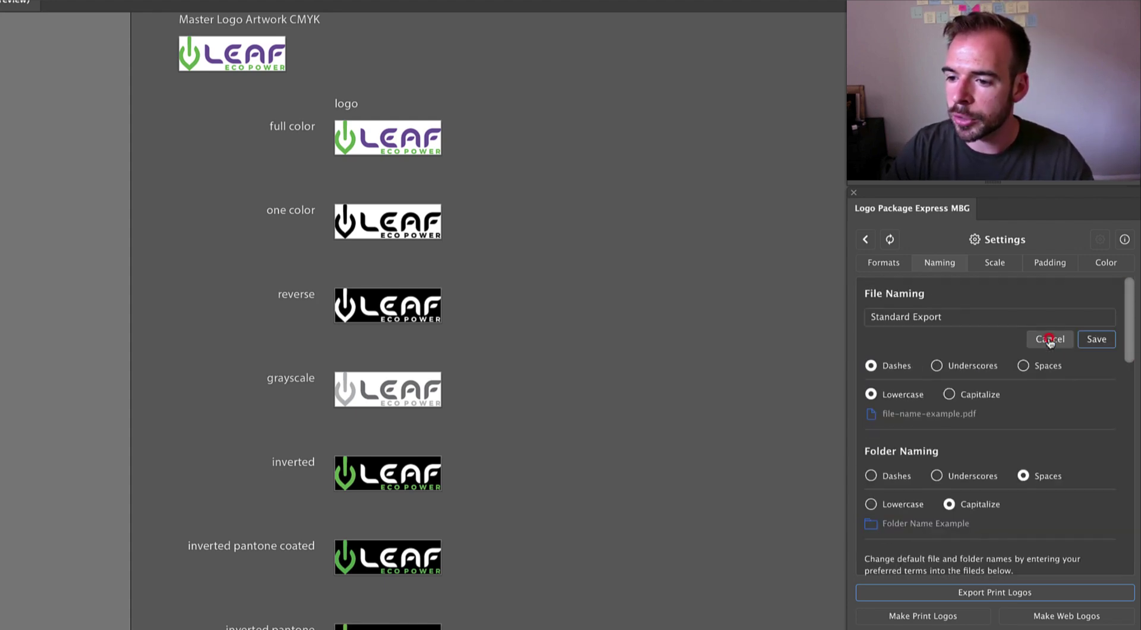
drag(949, 316, 865, 318)
text(Al)
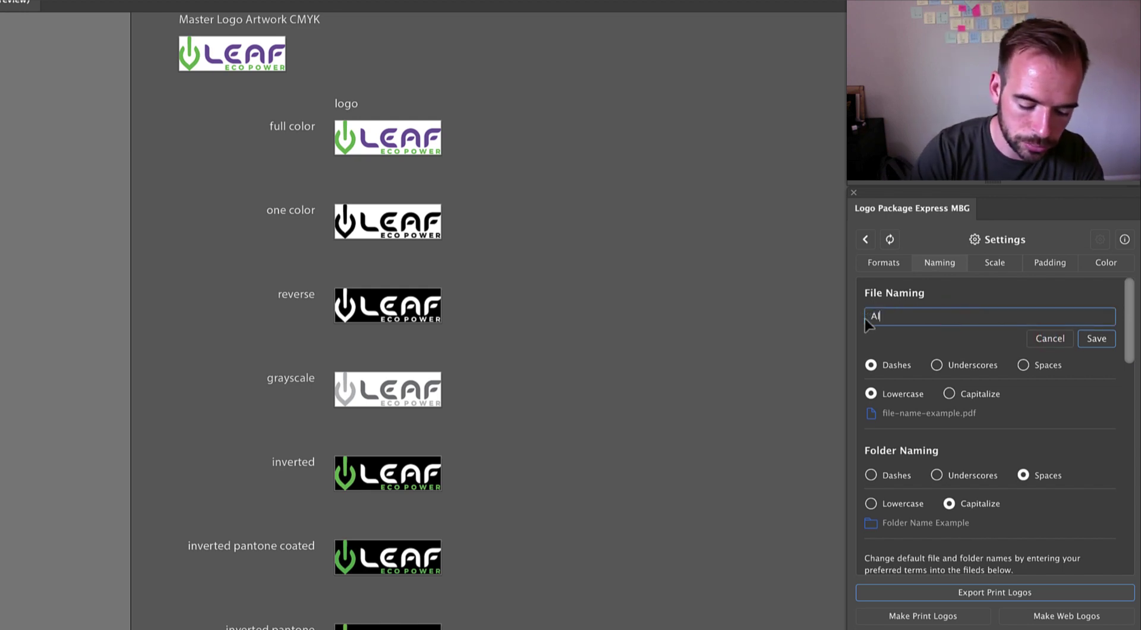
text(ternate Export)
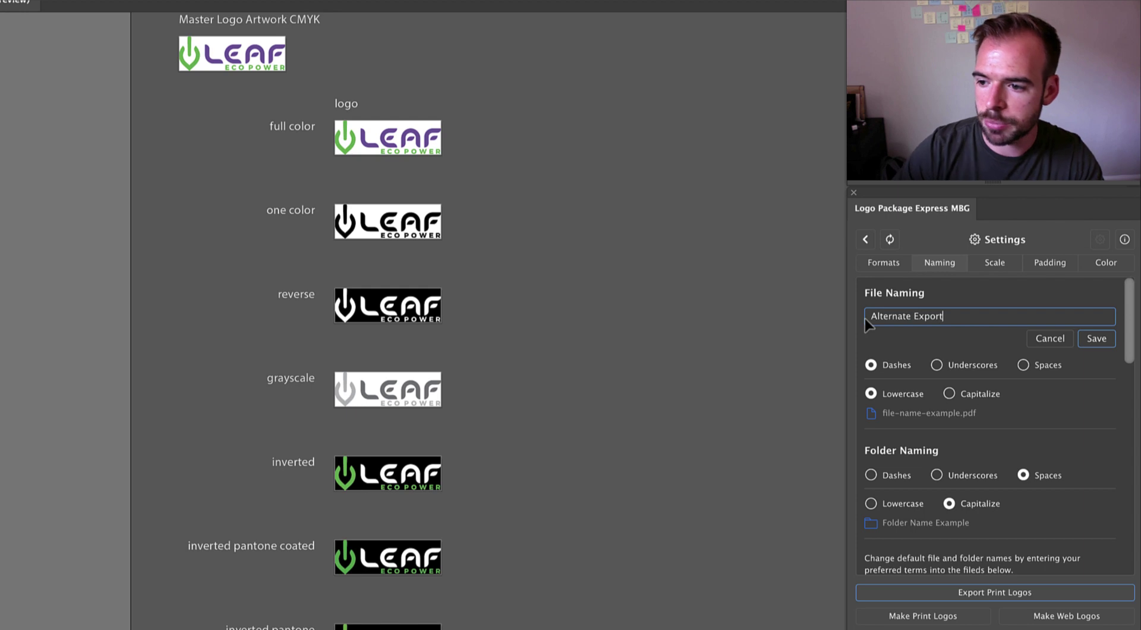
click(1091, 337)
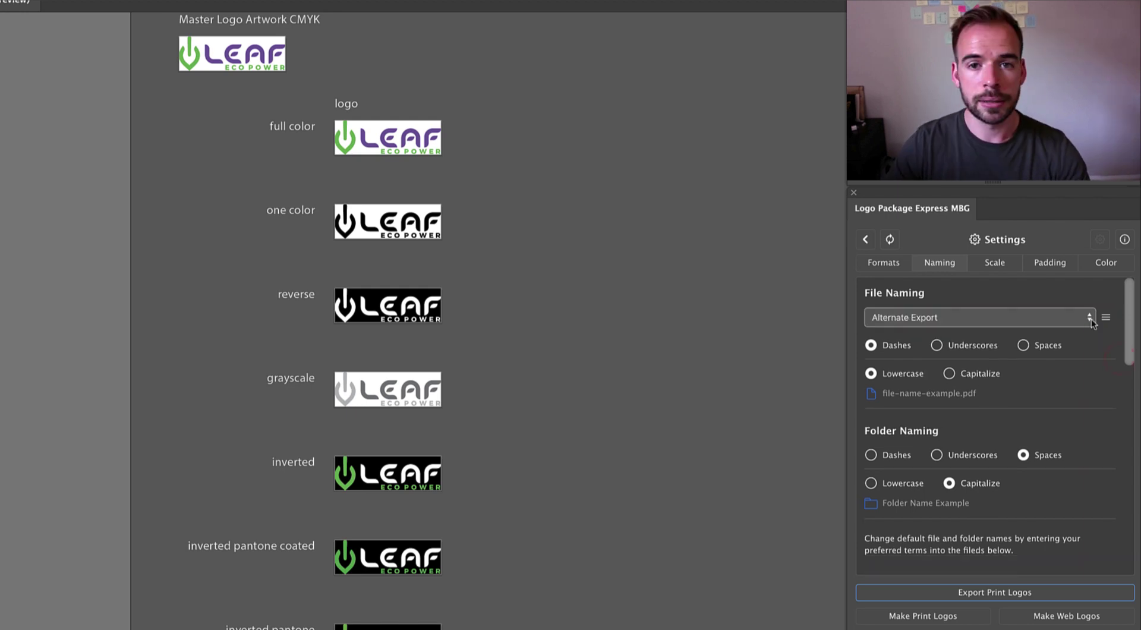
click(1090, 317)
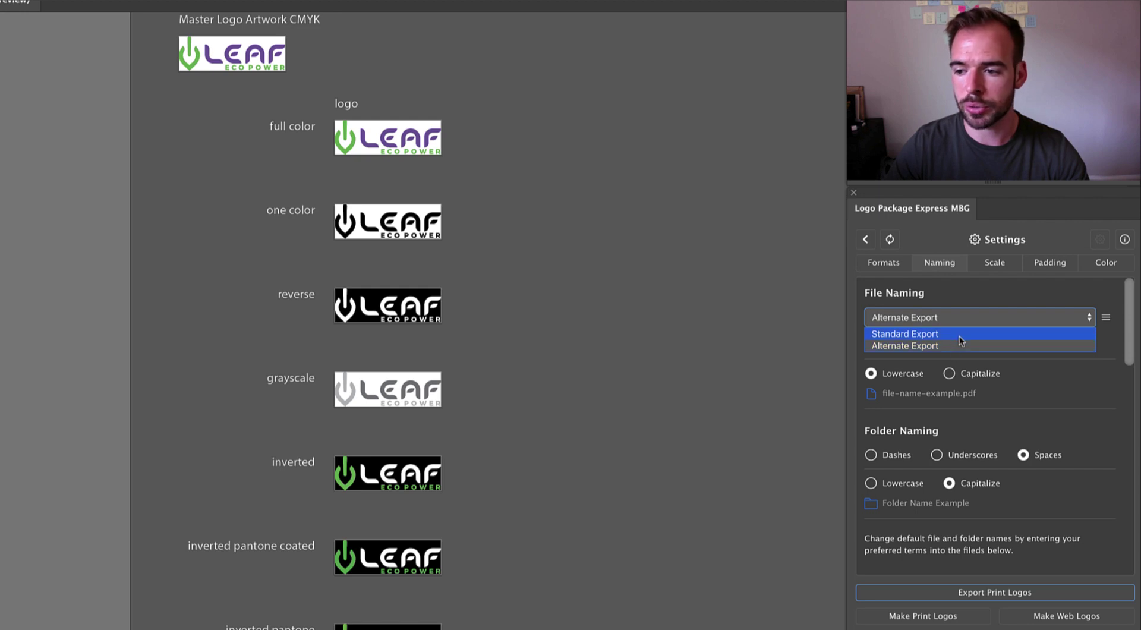
click(1106, 341)
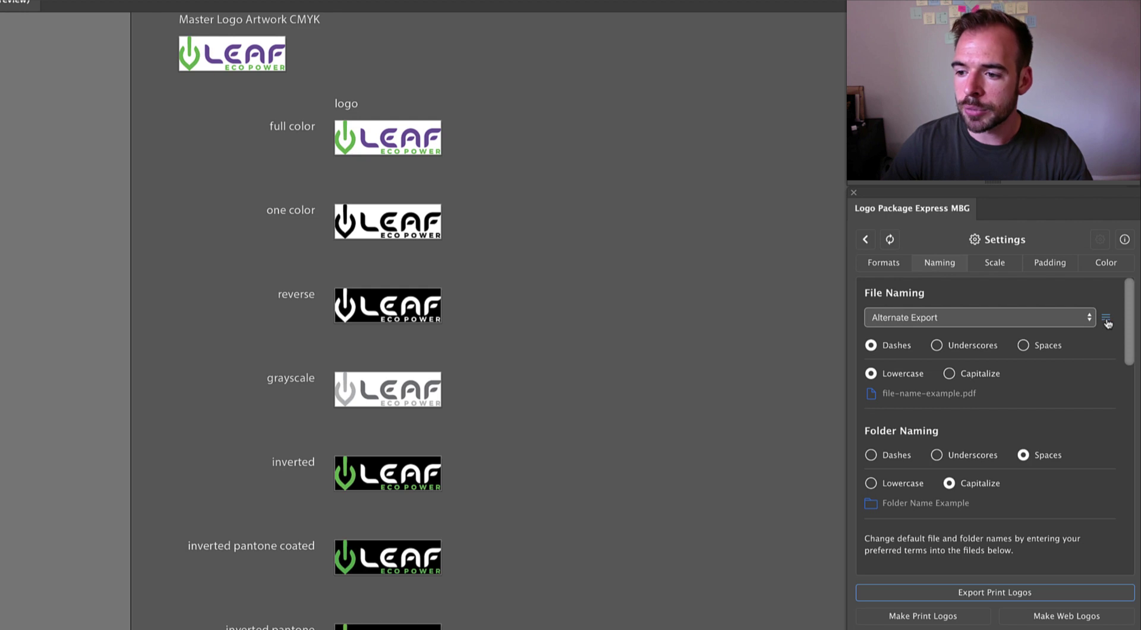
Delete the Alternate Export preset through Manage Presets, keeping only Standard Export
click(1106, 320)
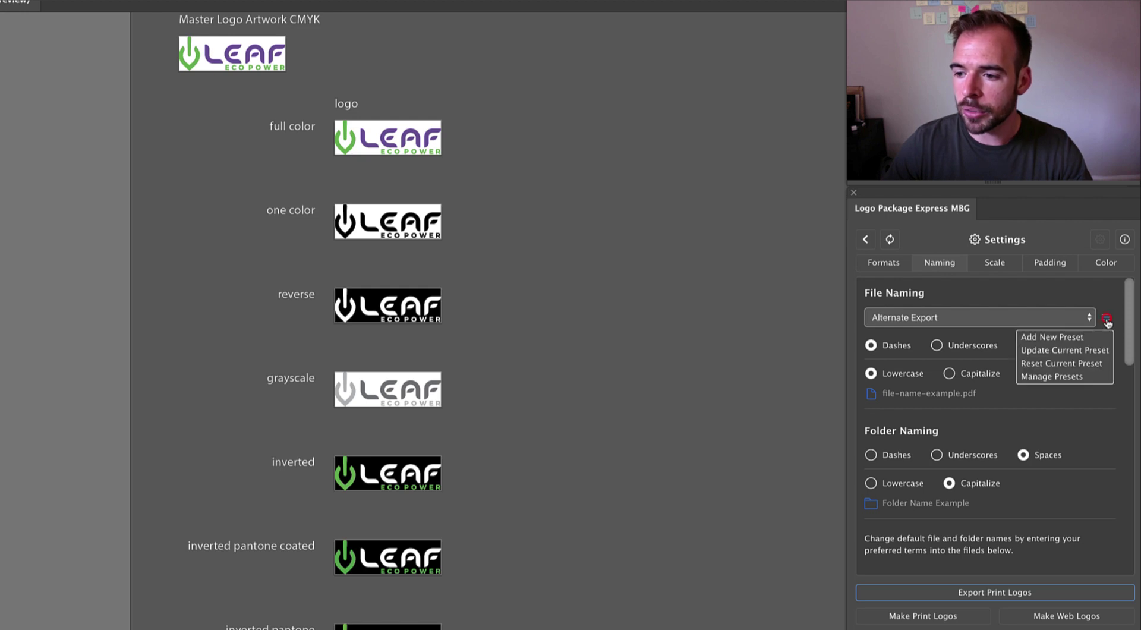
click(1058, 376)
shift+click(972, 339)
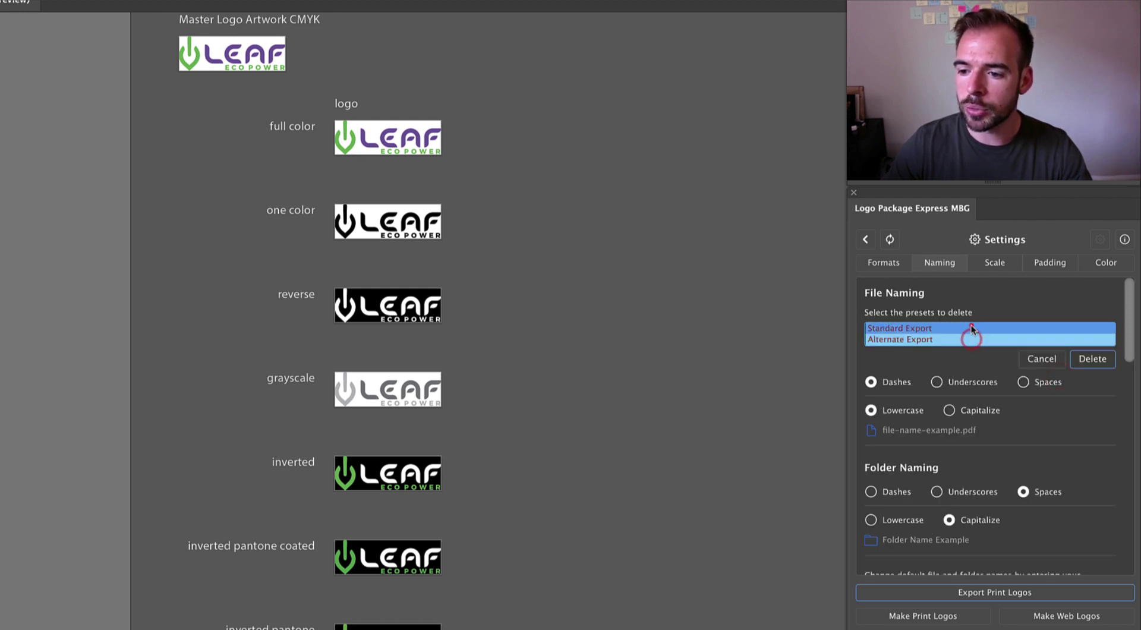
click(972, 341)
shift+click(986, 327)
click(996, 345)
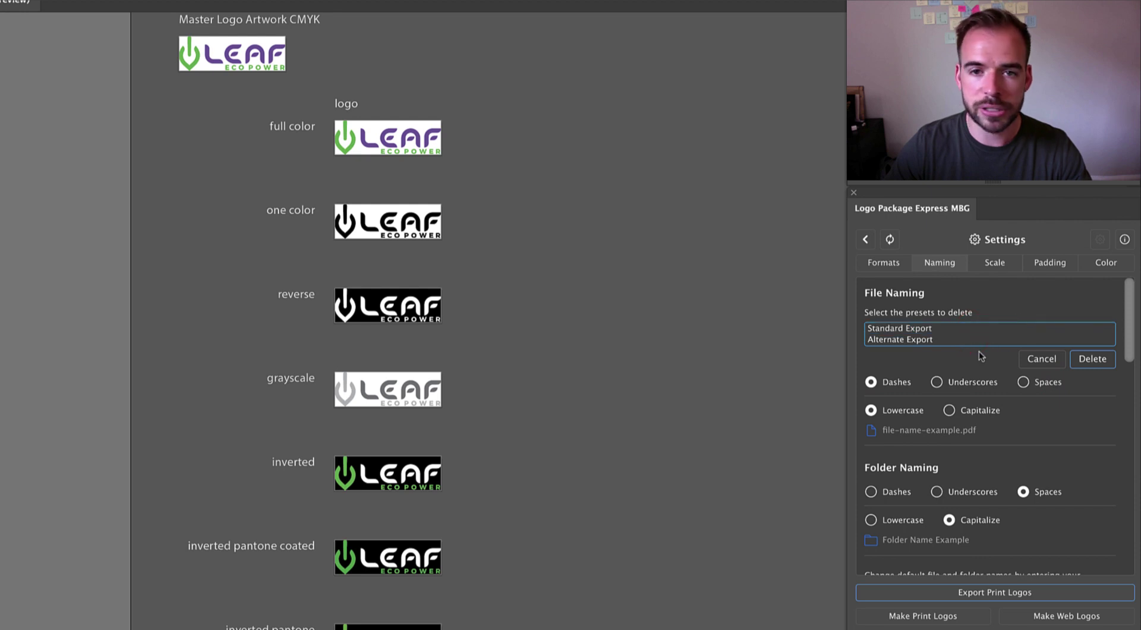
click(983, 342)
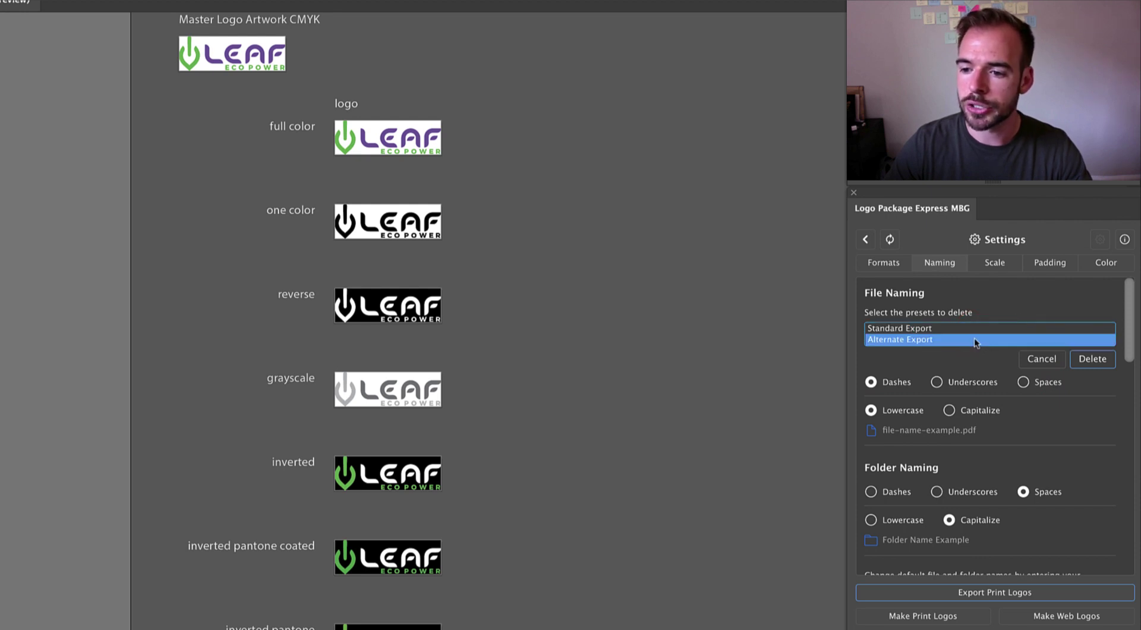
click(972, 341)
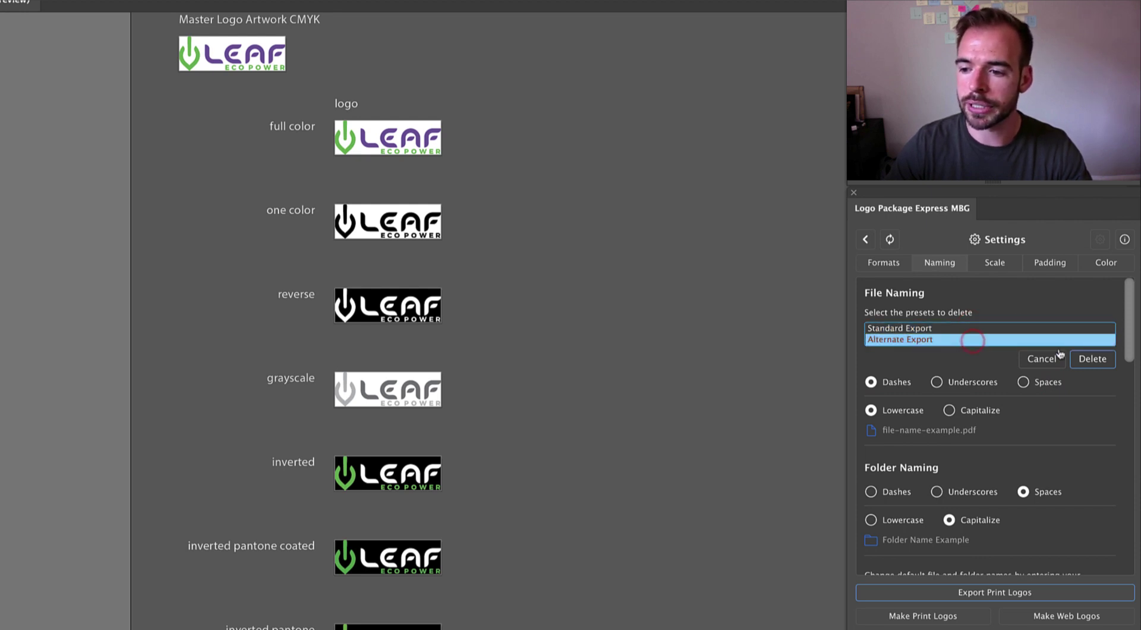
click(1091, 359)
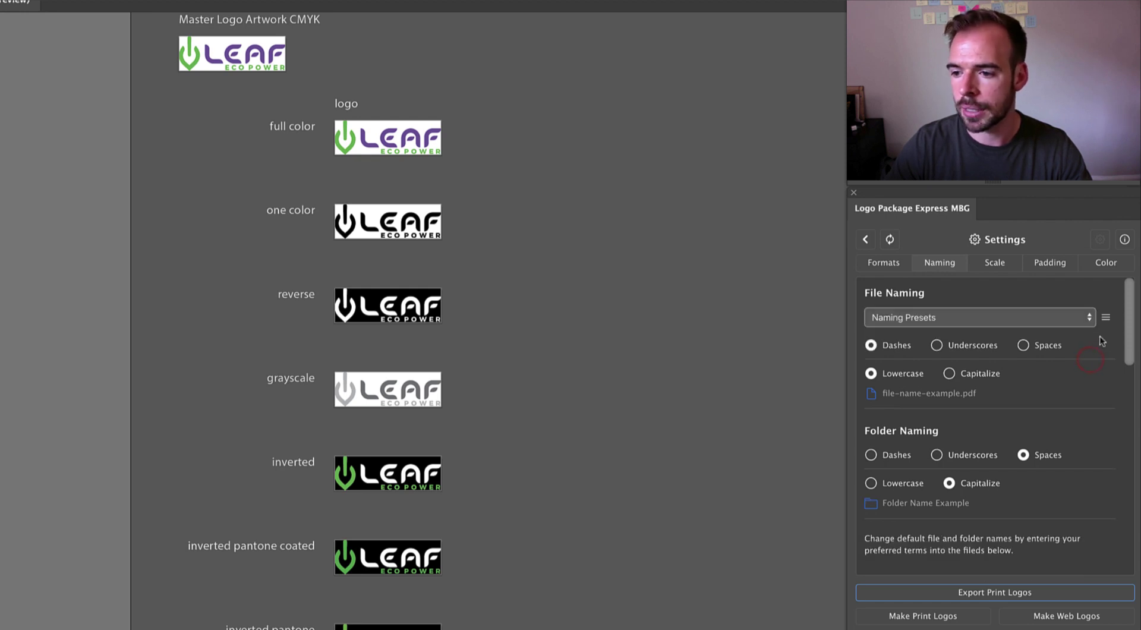
click(1088, 317)
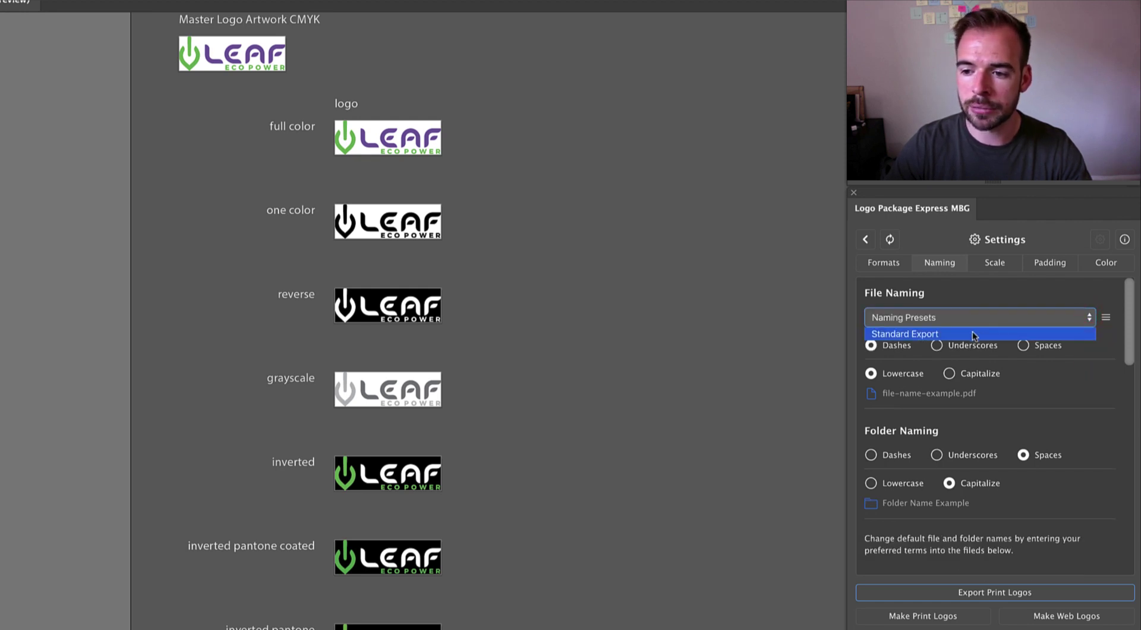
click(1117, 342)
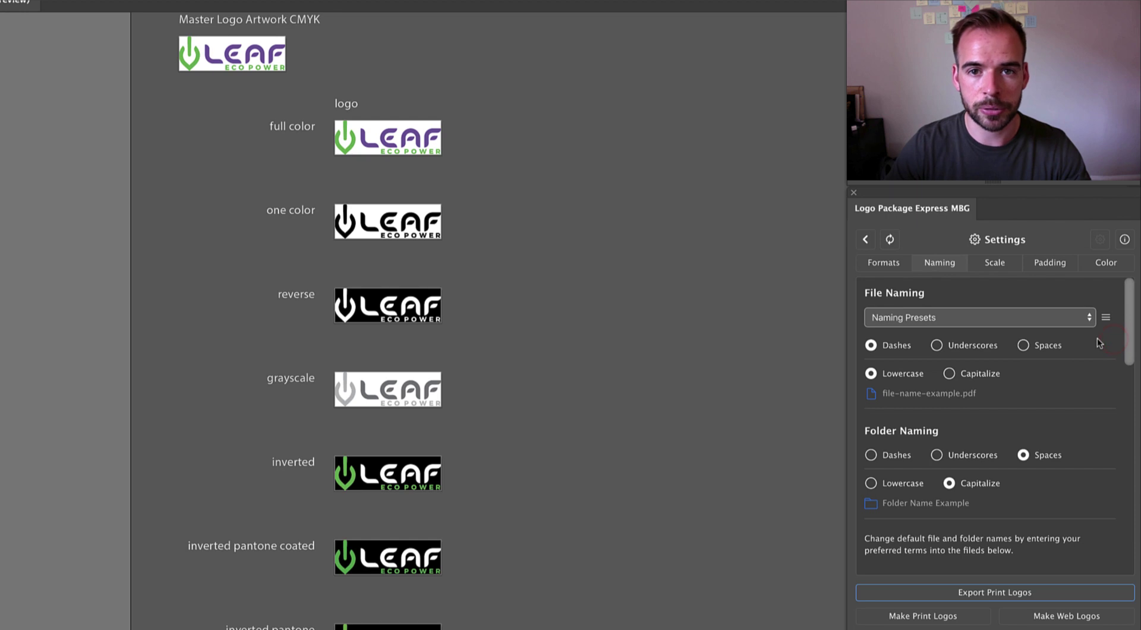